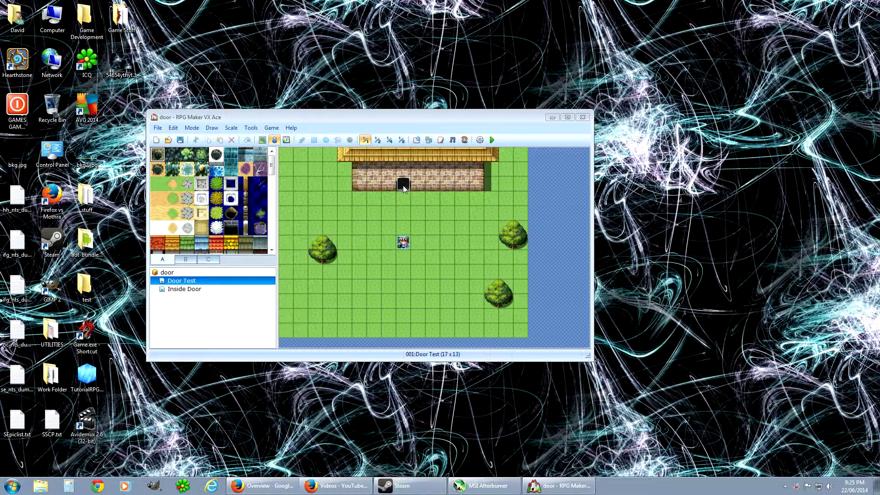
# Step: Preview Inside Door, then shift the Door Test door event off the archway and back
pyautogui.click(190, 290)
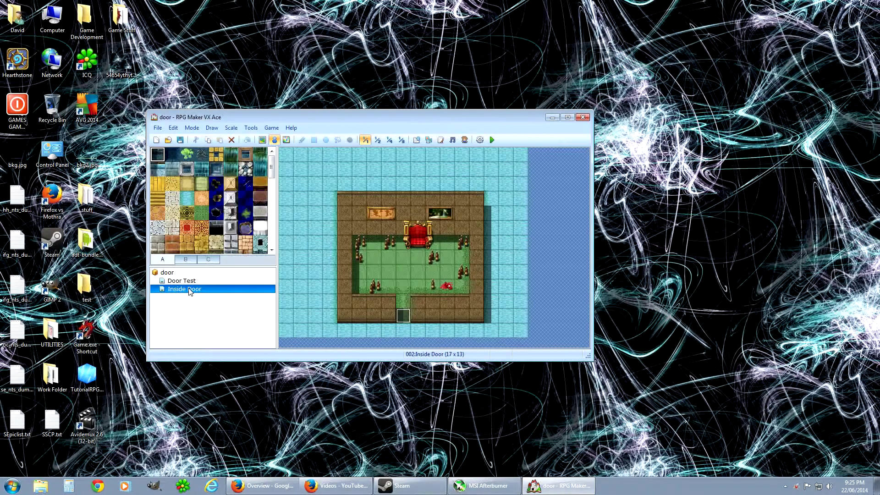
pyautogui.click(188, 281)
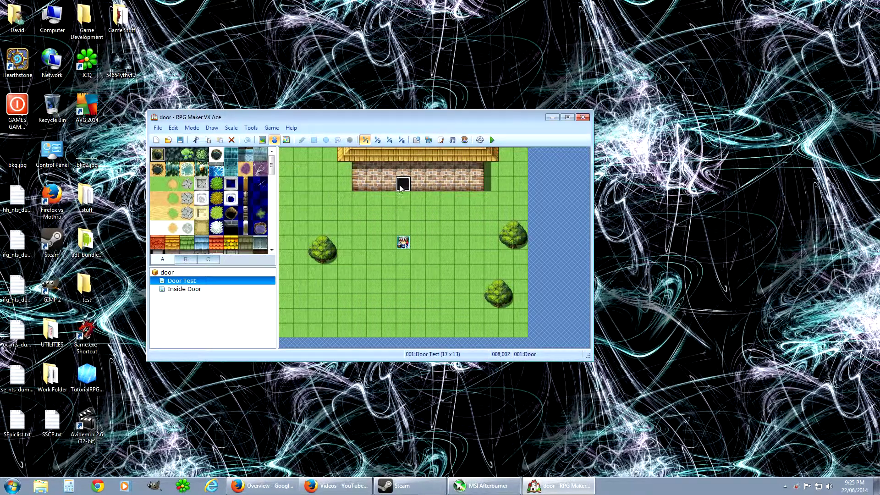
pyautogui.moveTo(403, 184); pyautogui.dragTo(423, 186)
pyautogui.moveTo(272, 166); pyautogui.dragTo(272, 187)
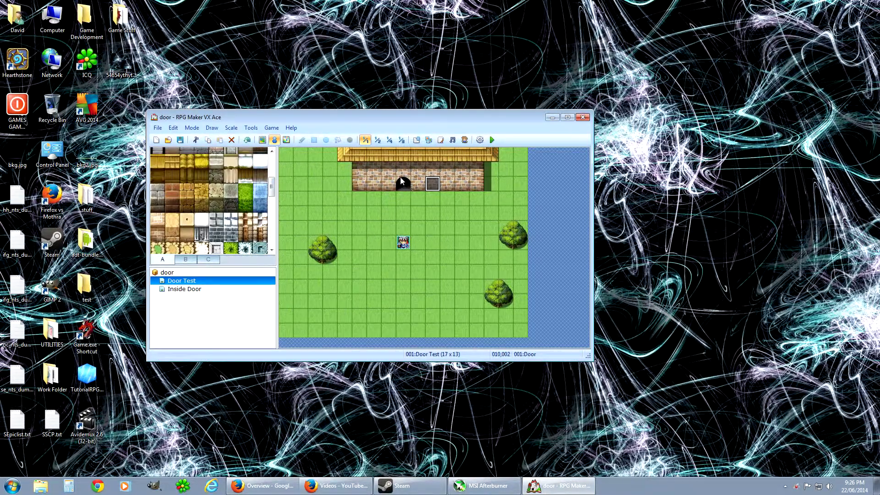
pyautogui.moveTo(273, 190); pyautogui.dragTo(272, 161)
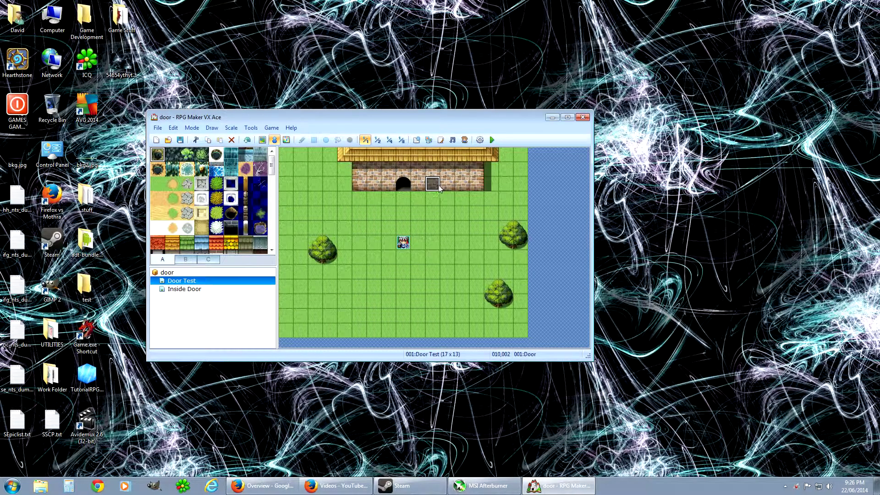
pyautogui.click(403, 184)
# Step: Toggle Map and Event modes, reopen the door event, and select its Graphic box
pyautogui.doubleClick(405, 185)
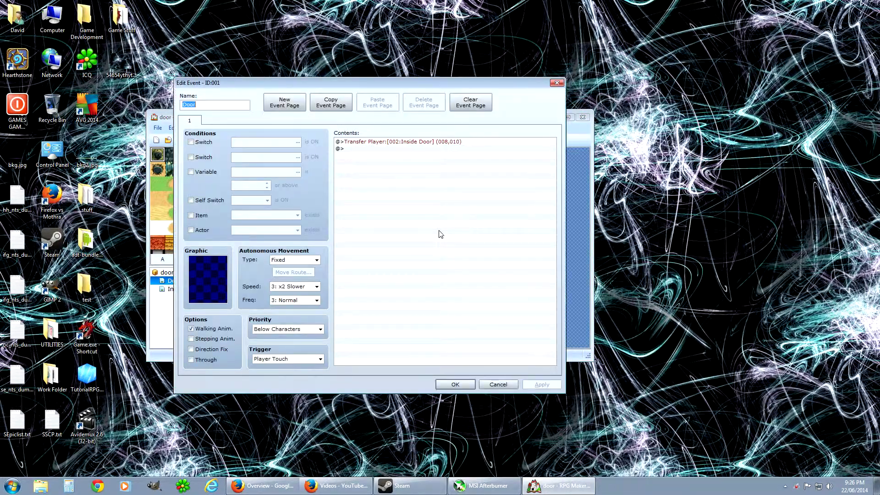
pyautogui.click(557, 83)
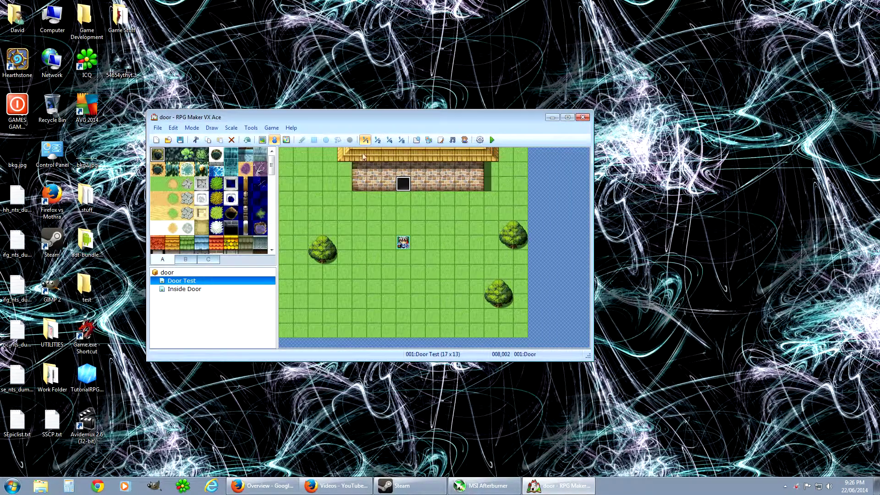
pyautogui.click(266, 140)
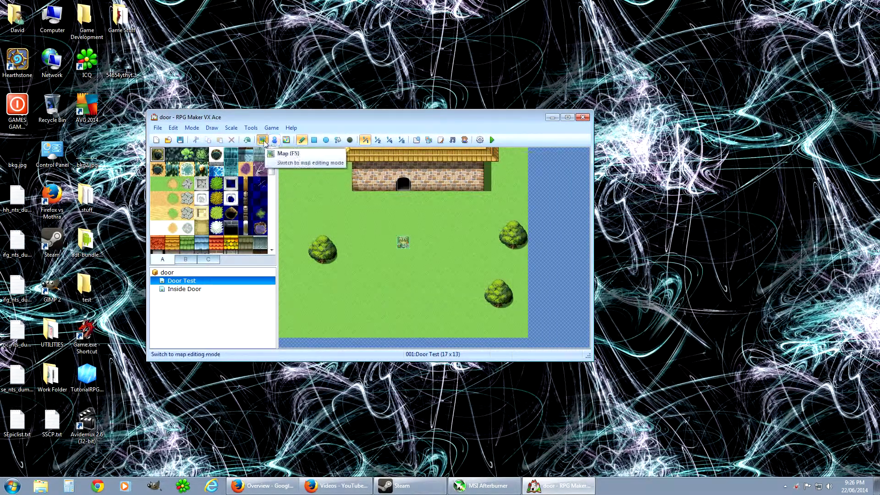
pyautogui.click(274, 140)
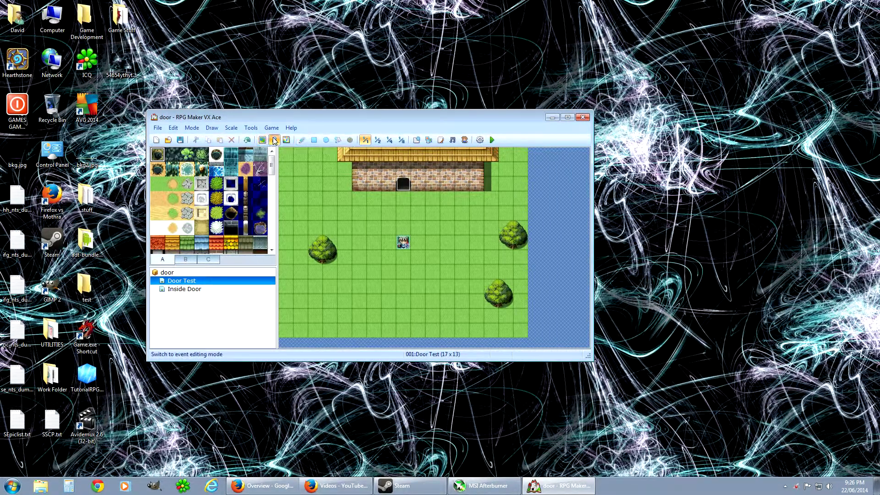
pyautogui.doubleClick(402, 186)
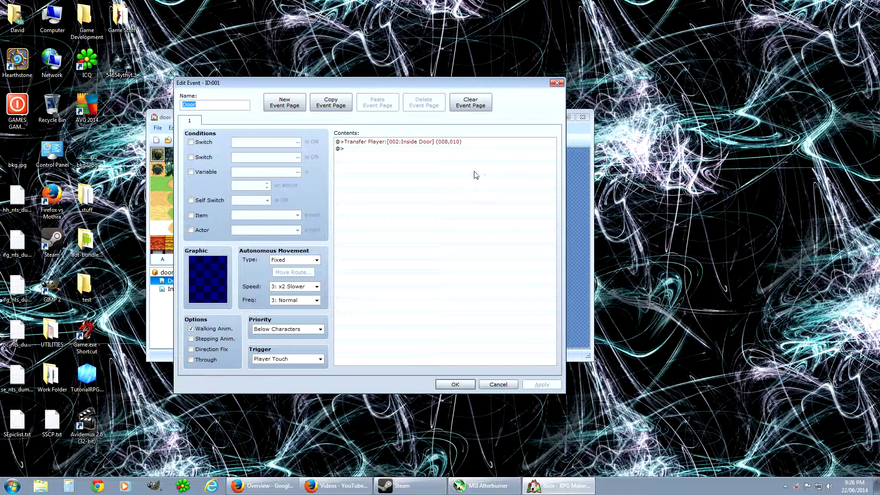
pyautogui.click(210, 274)
# Step: Set the door event's graphic to the !Door1 closed door and save the event
pyautogui.doubleClick(208, 274)
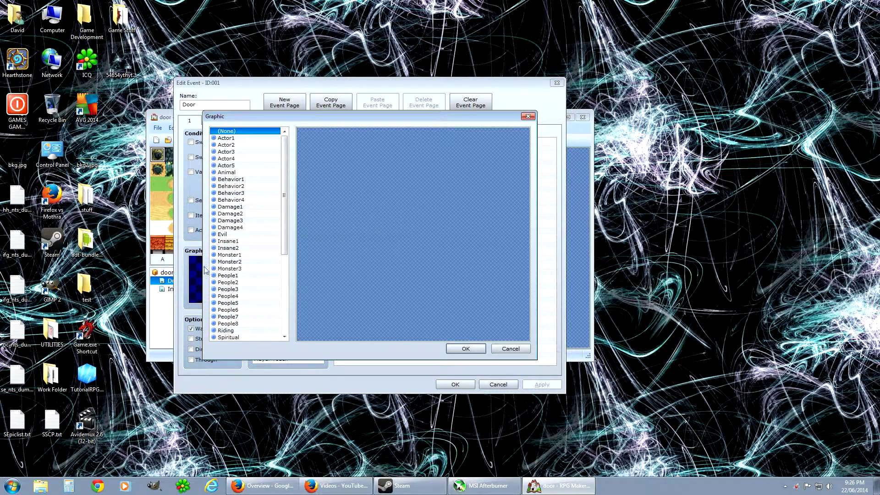
pyautogui.scroll(-1, 285, 210)
pyautogui.scroll(-5, 285, 210)
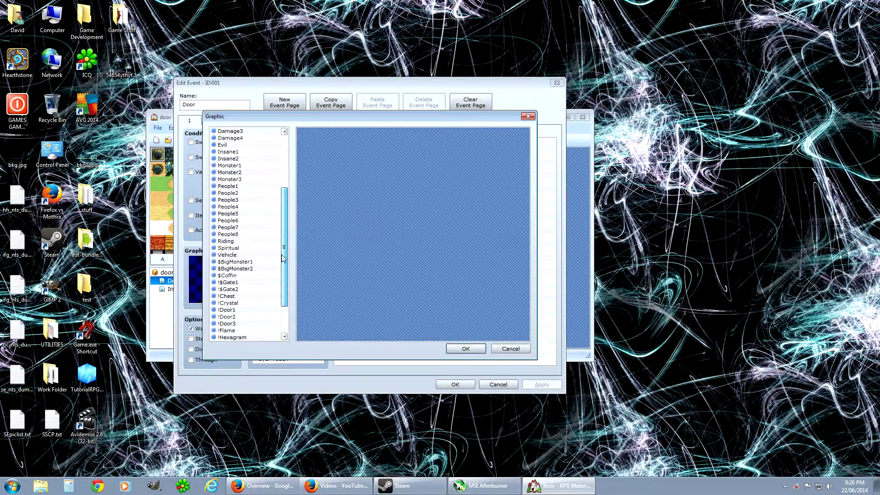
pyautogui.click(231, 290)
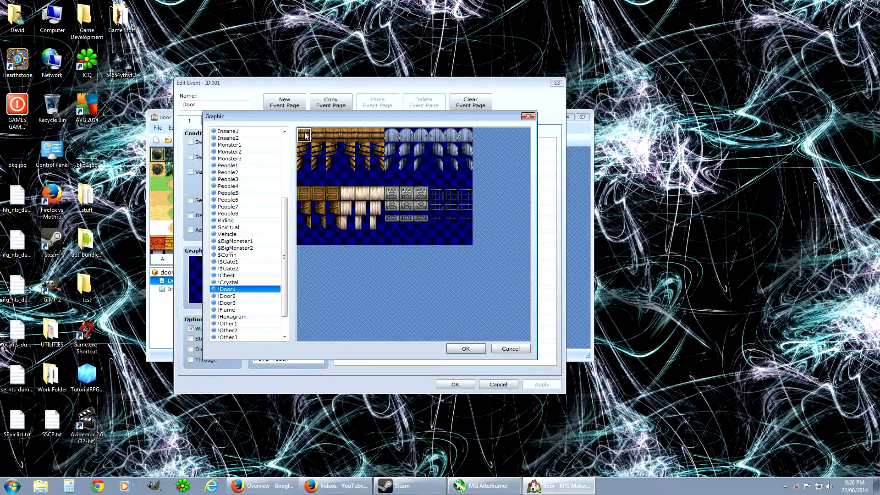
pyautogui.click(473, 349)
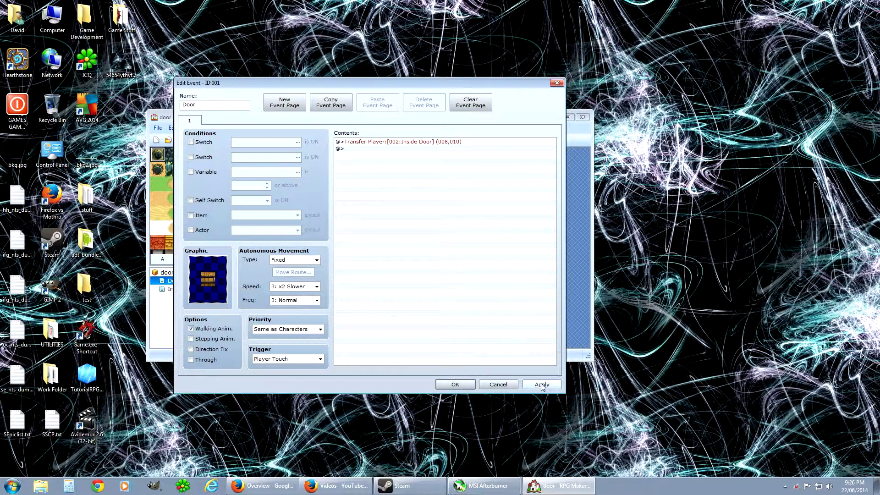
pyautogui.click(456, 384)
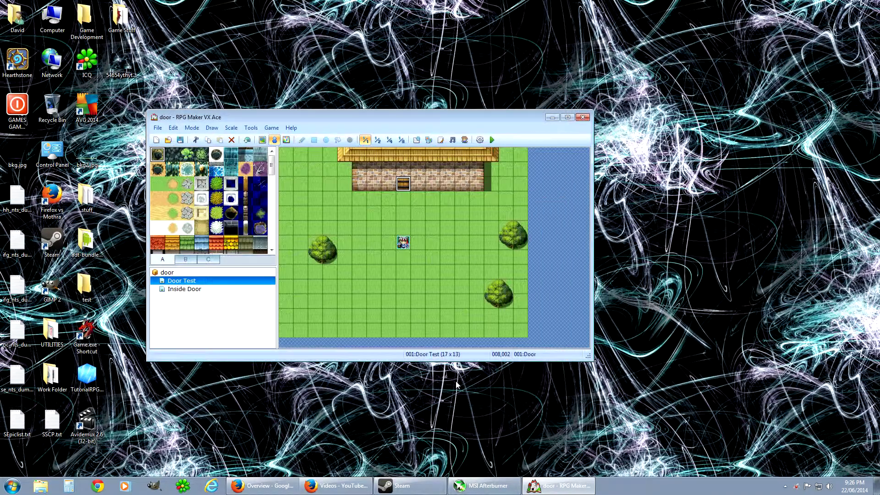
# Step: Switch the door event's trigger to Action Button, keep Same as Characters priority, and apply
pyautogui.doubleClick(403, 185)
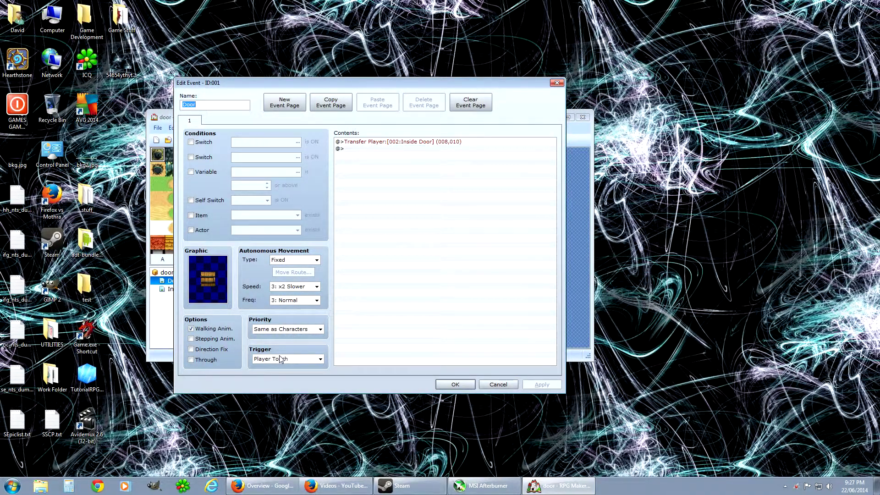
pyautogui.moveTo(283, 331)
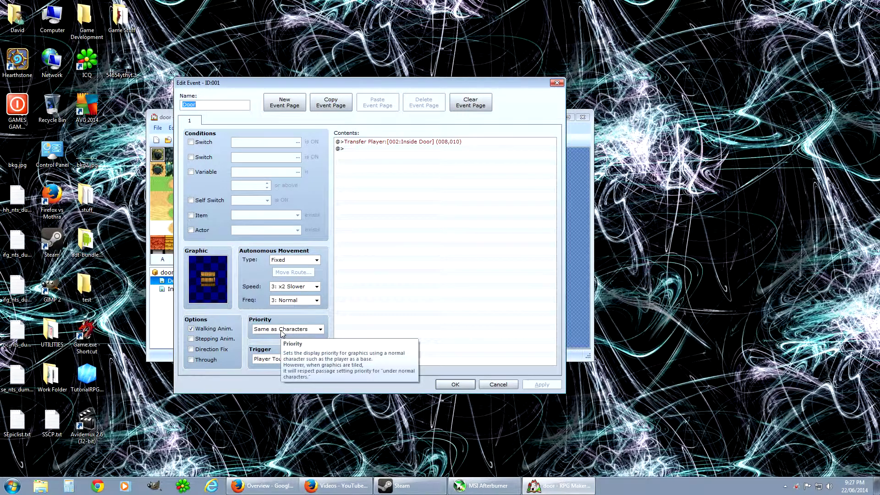
pyautogui.click(283, 330)
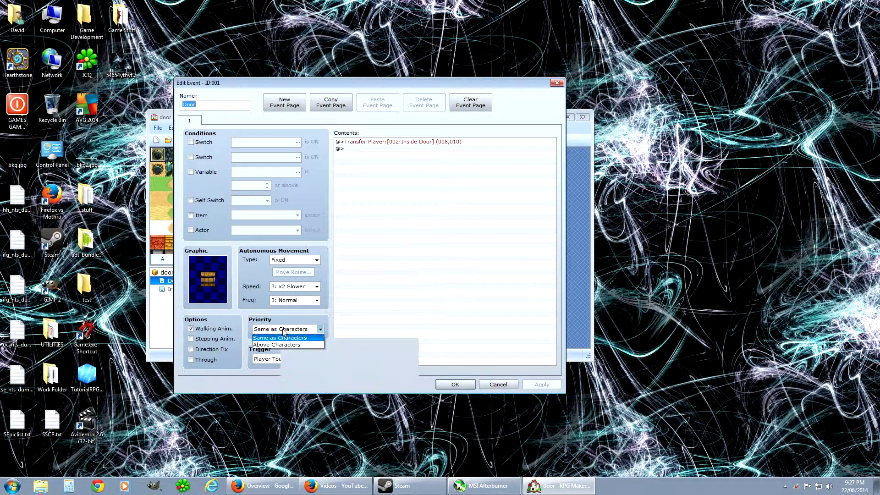
pyautogui.click(283, 345)
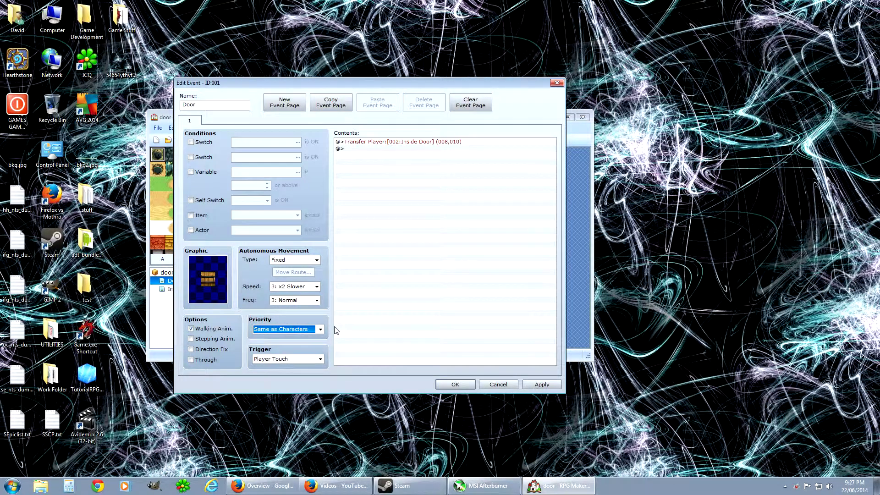
pyautogui.moveTo(300, 334)
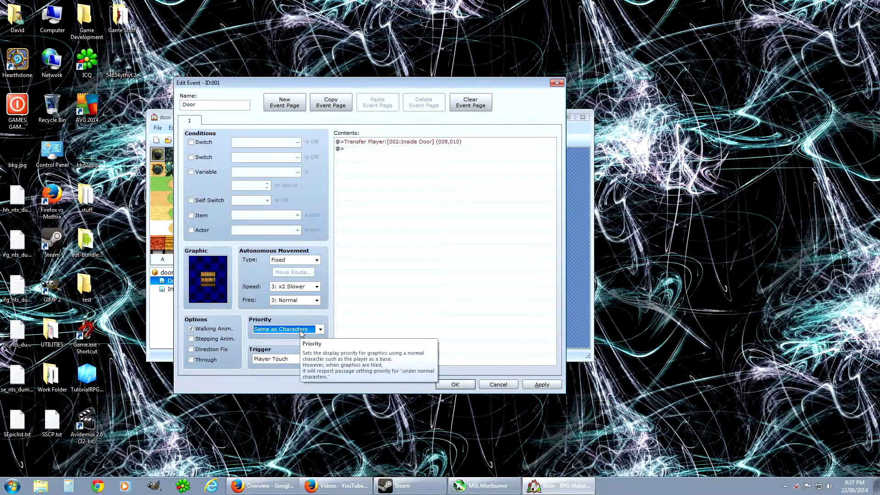
pyautogui.click(277, 359)
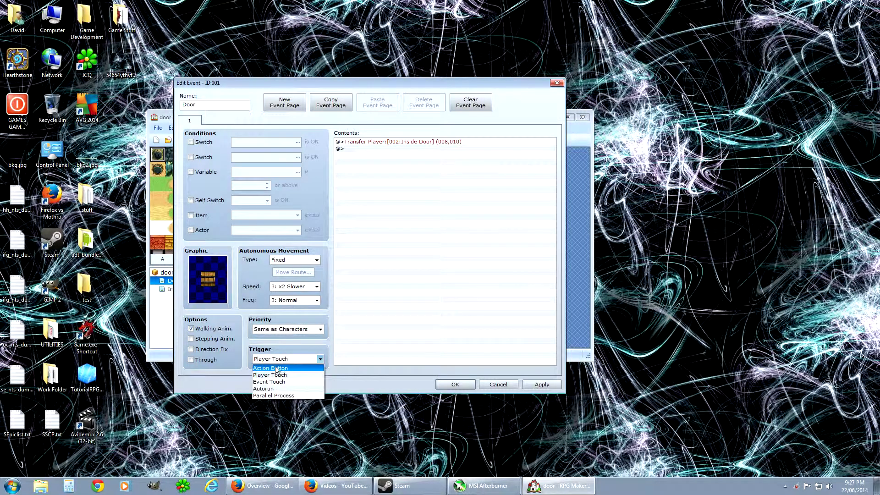
pyautogui.click(276, 367)
pyautogui.moveTo(275, 366)
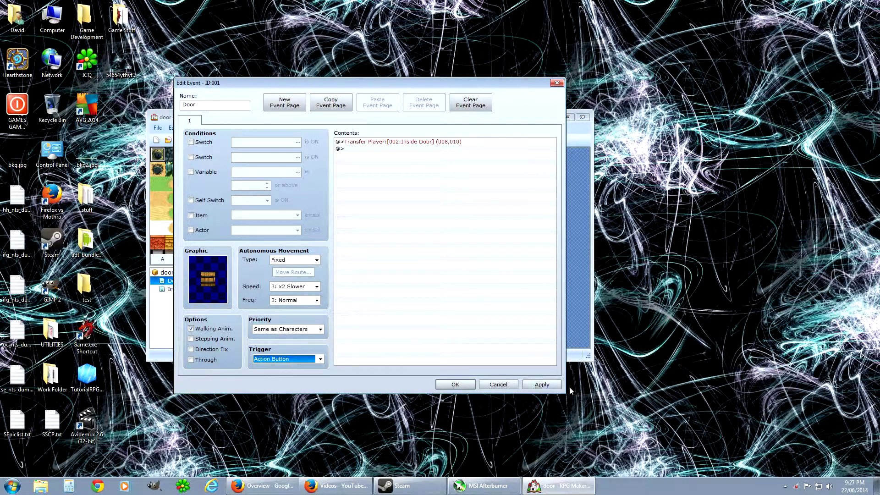
pyautogui.click(546, 387)
# Step: Save the door event, check the Inside Door map, then reopen the door event on Door Test
pyautogui.click(454, 385)
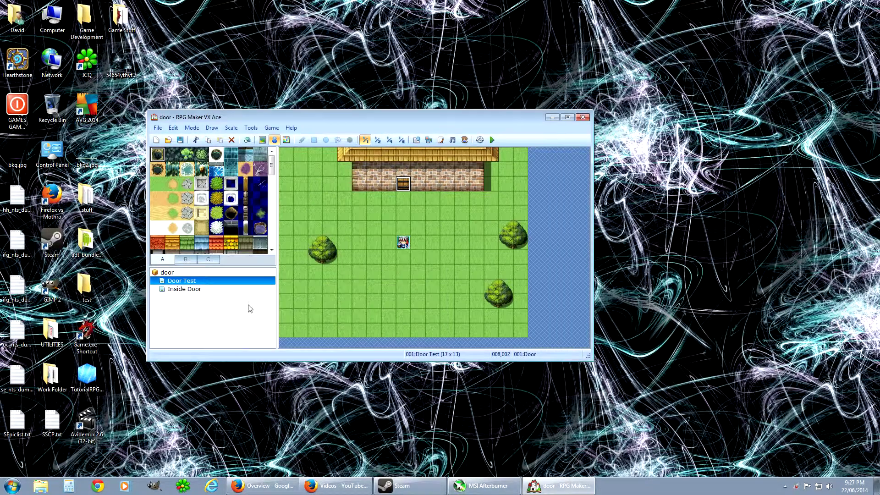
pyautogui.click(196, 290)
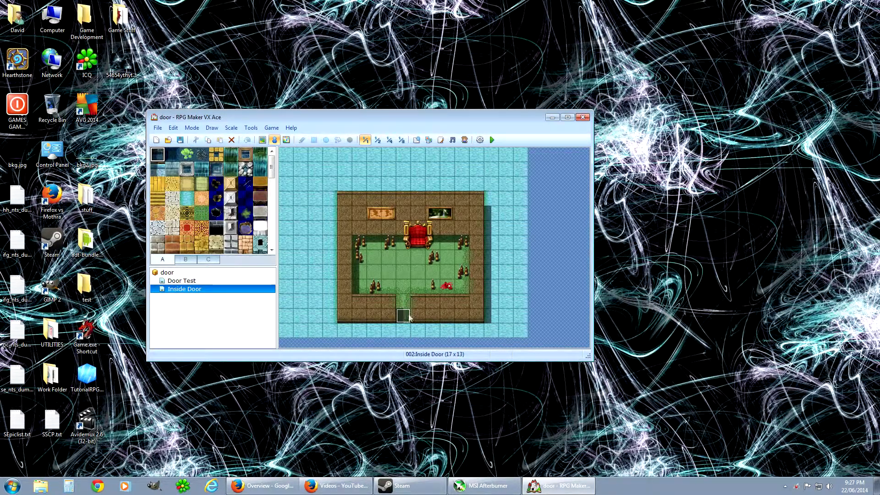
pyautogui.click(183, 282)
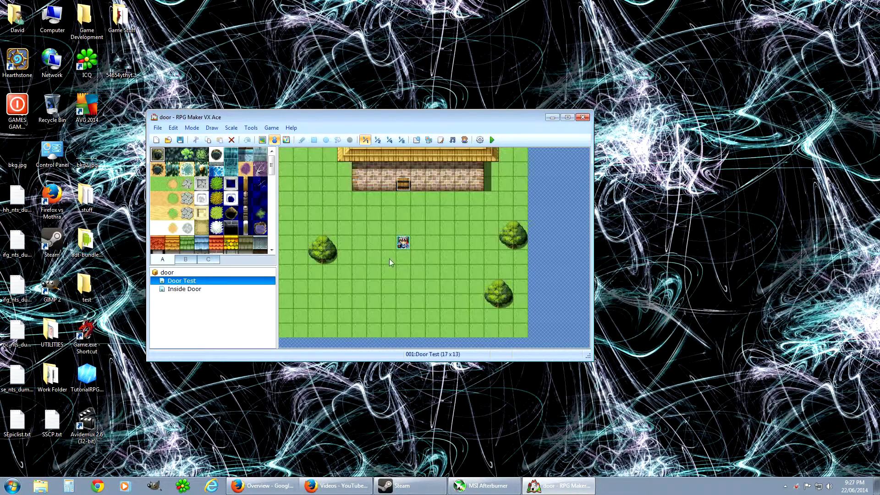
pyautogui.doubleClick(403, 186)
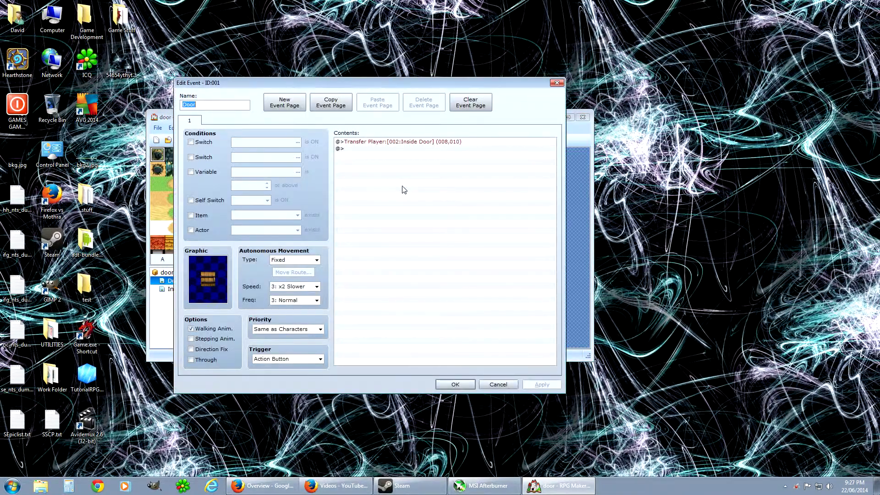
# Step: Look over the Set Move Route command and the door graphic's frames without changing anything
pyautogui.click(363, 144)
pyautogui.press('Insert')
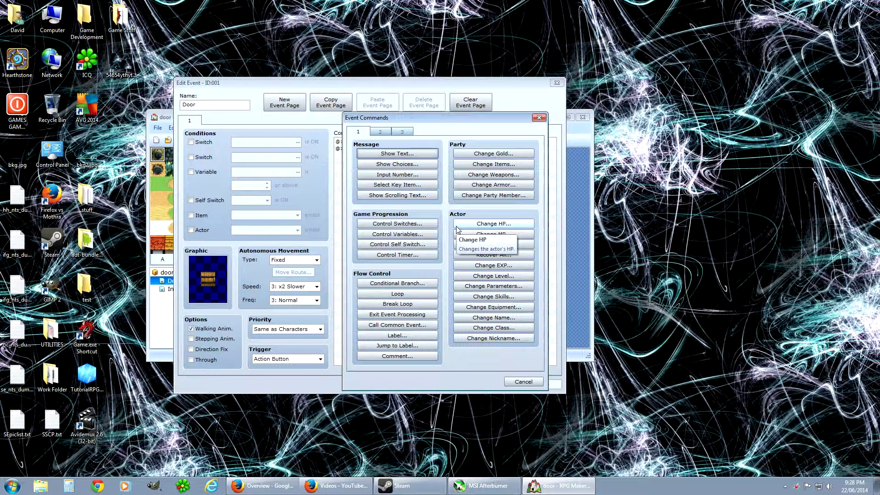
pyautogui.click(382, 131)
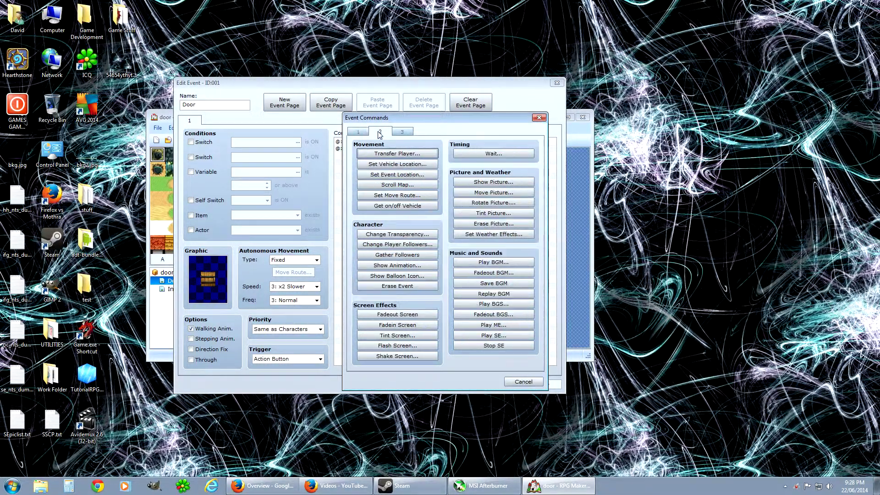
pyautogui.click(398, 196)
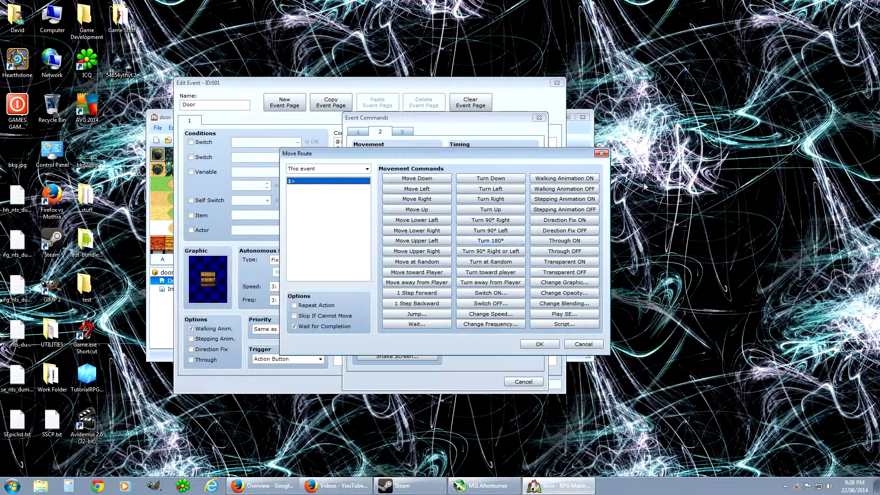
pyautogui.click(602, 153)
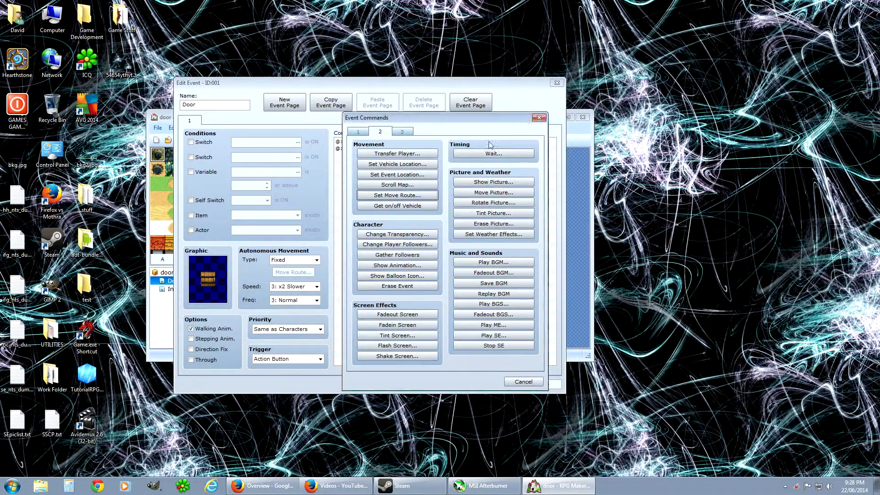
pyautogui.press('Escape')
pyautogui.doubleClick(199, 261)
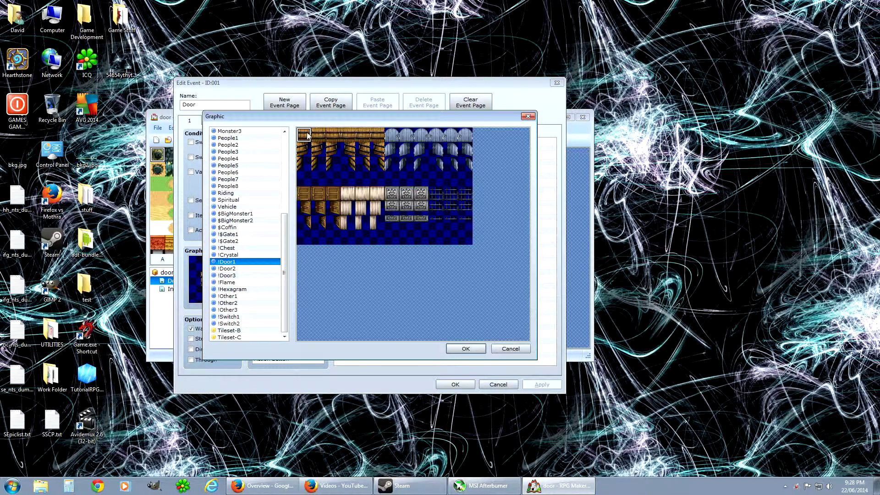
pyautogui.click(511, 348)
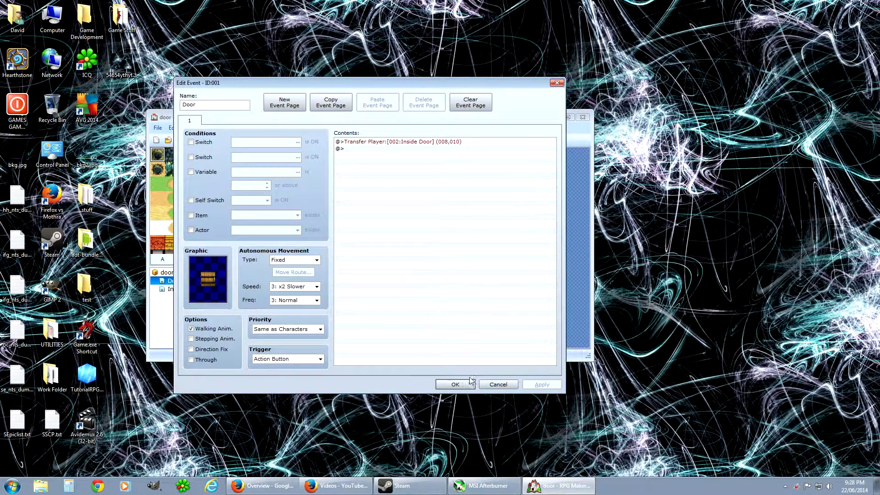
# Step: Add a Set Move Route to the door event with Turn Left then Turn Down
pyautogui.doubleClick(370, 148)
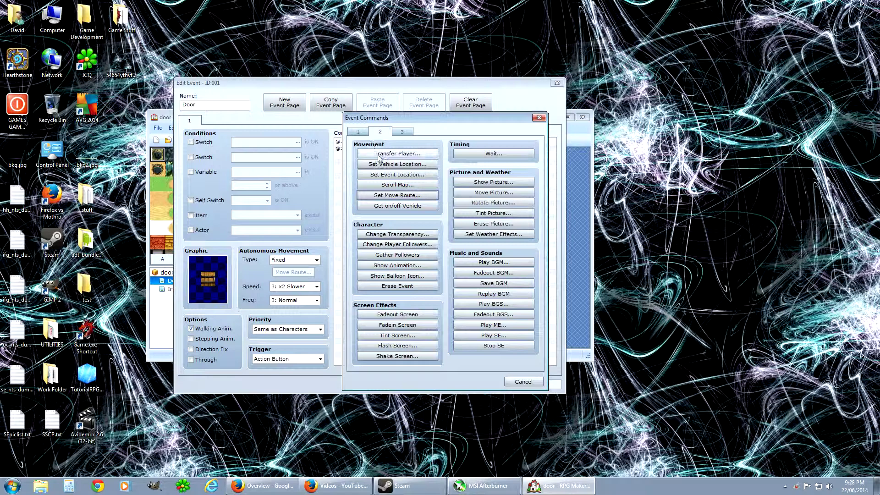
pyautogui.click(380, 197)
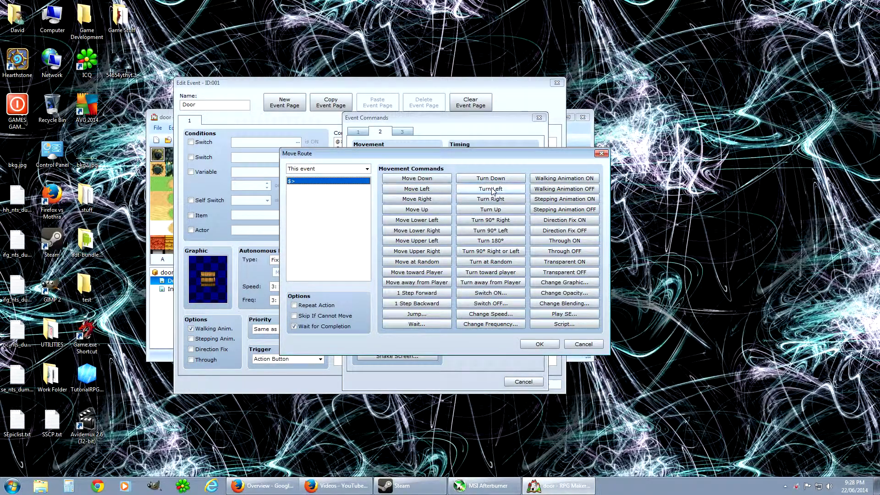
pyautogui.click(491, 190)
pyautogui.click(496, 180)
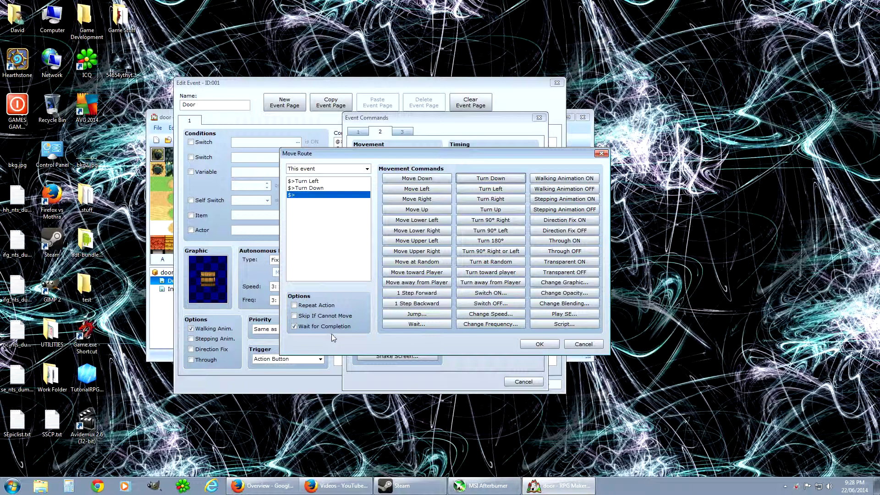
pyautogui.click(308, 182)
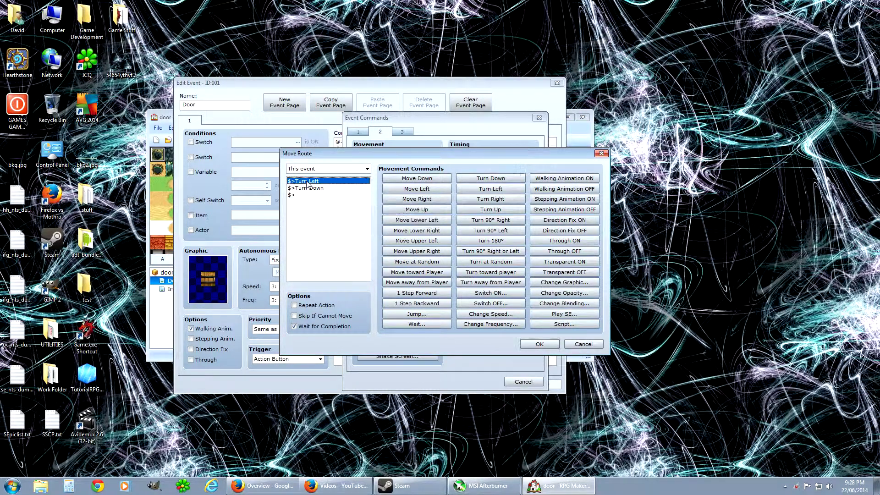
# Step: Insert Play SE 'Open1' at volume 75 and pitch 80 before the door's turns
pyautogui.click(560, 316)
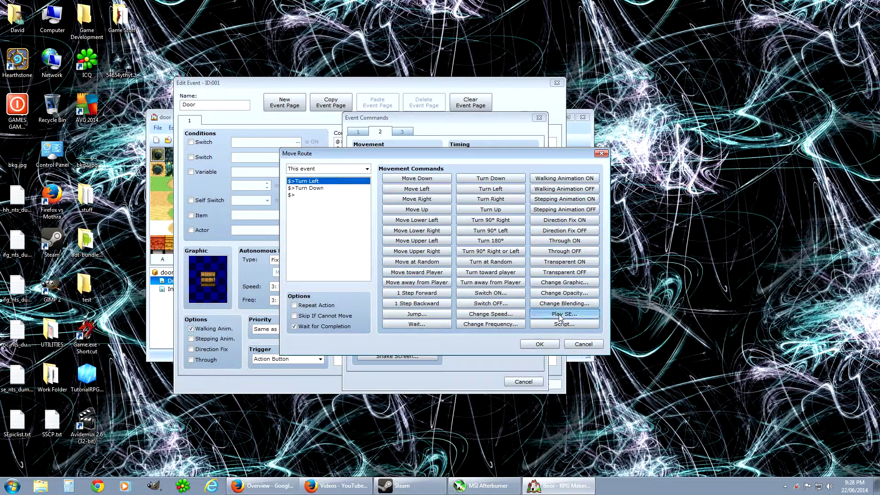
pyautogui.moveTo(483, 185); pyautogui.dragTo(480, 275)
pyautogui.click(387, 214)
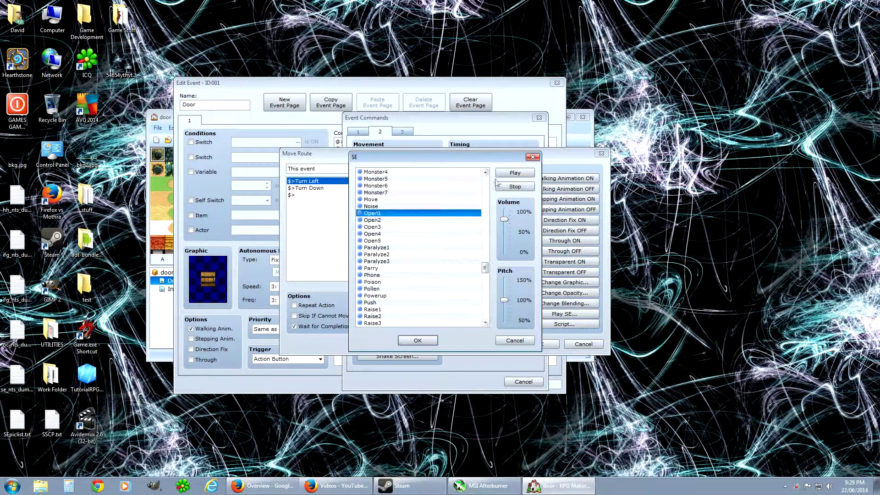
pyautogui.click(509, 173)
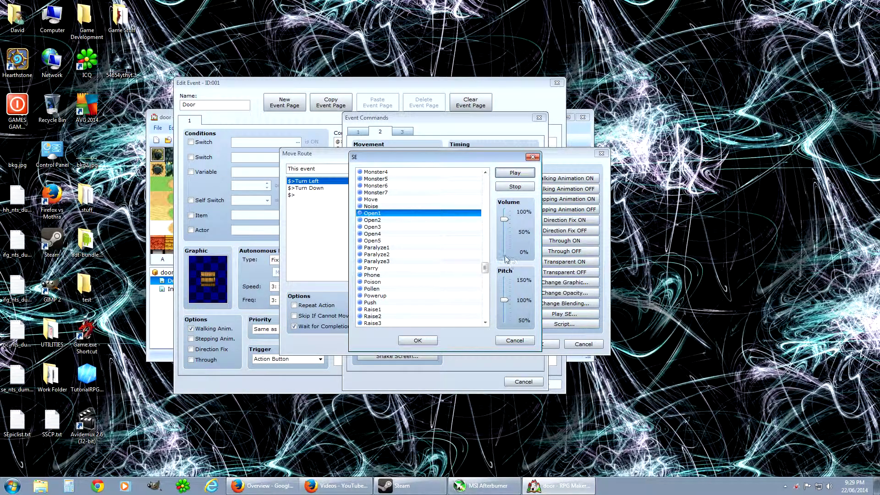
pyautogui.moveTo(508, 306); pyautogui.dragTo(506, 308)
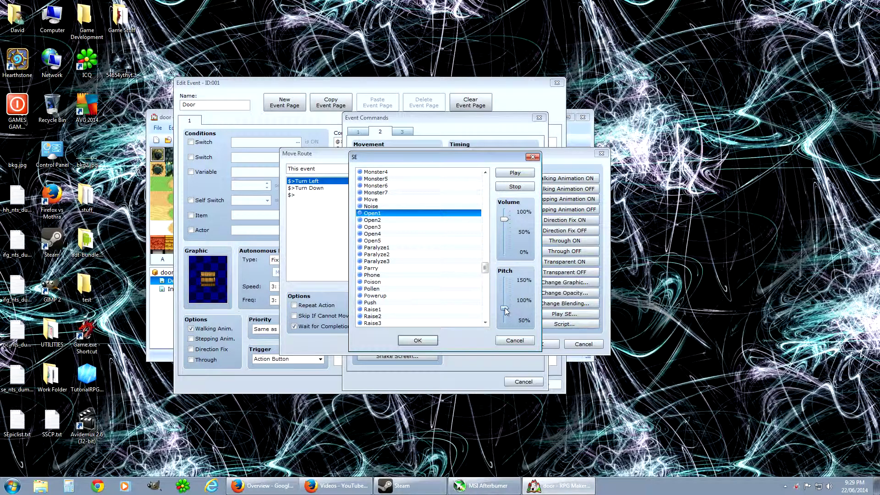
pyautogui.moveTo(505, 219); pyautogui.dragTo(503, 223)
pyautogui.click(511, 173)
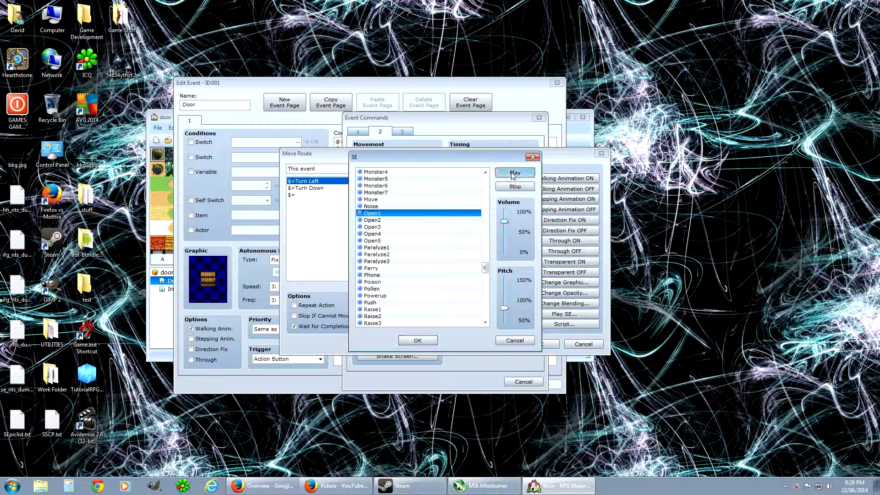
pyautogui.click(417, 340)
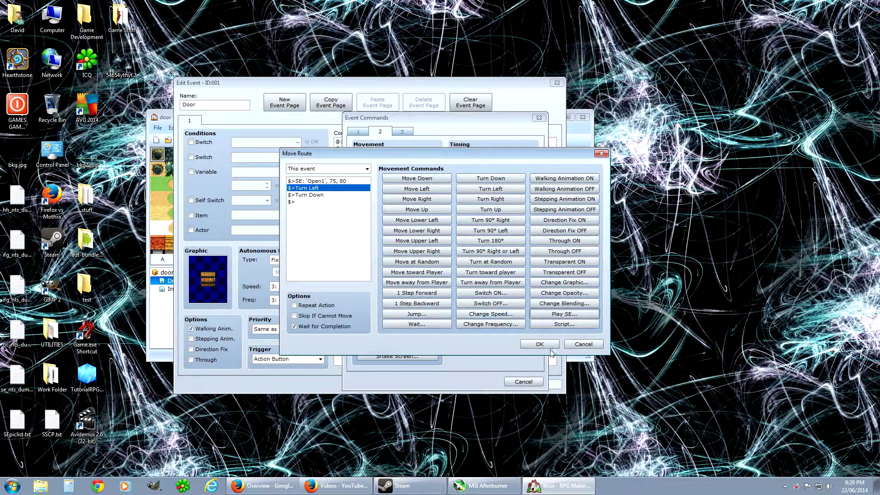
# Step: Confirm the move route, save the door event, and show the Inside Door map
pyautogui.click(537, 345)
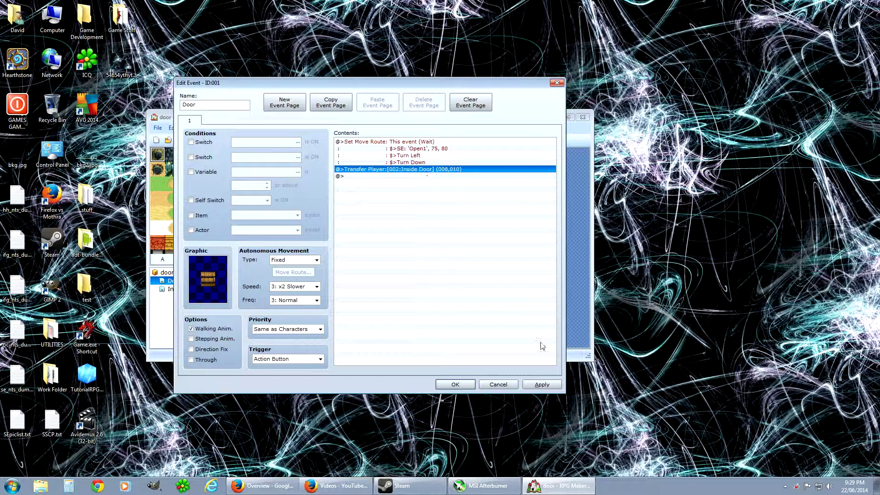
pyautogui.click(542, 385)
pyautogui.click(455, 385)
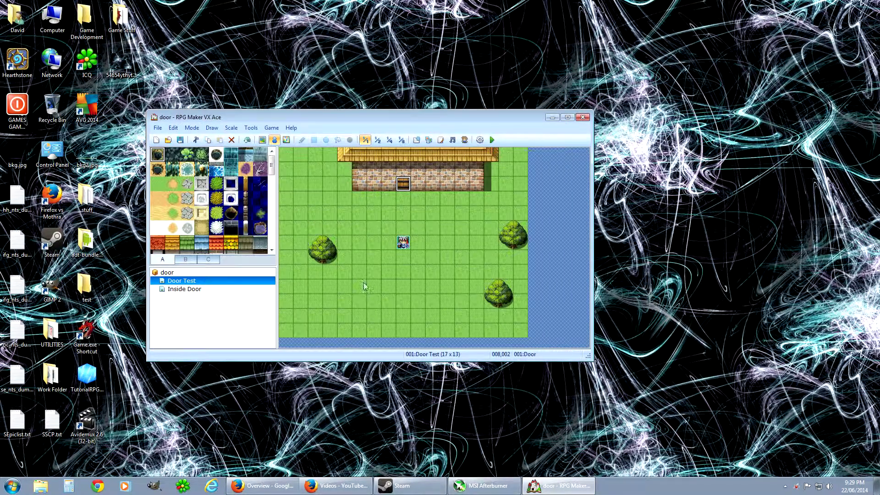
pyautogui.click(186, 290)
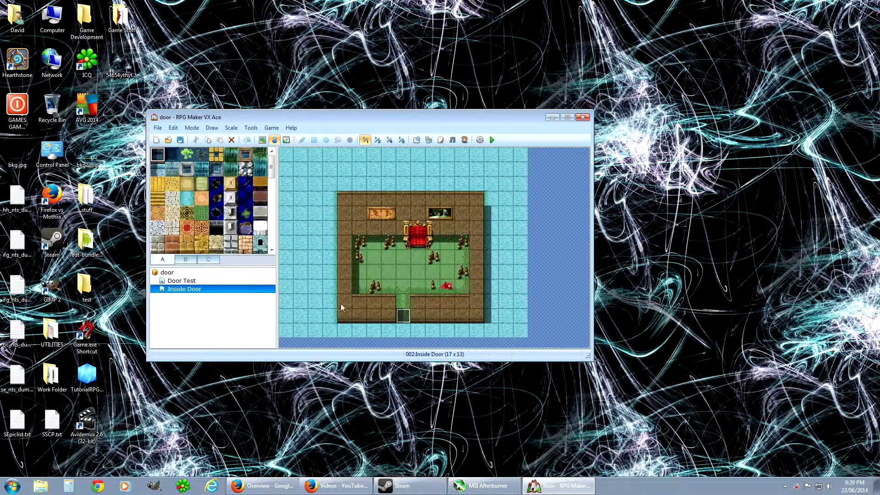
# Step: Add Play SE 'Open1' (80, 100) to the Door out event ahead of its transfer to Door Test
pyautogui.doubleClick(403, 317)
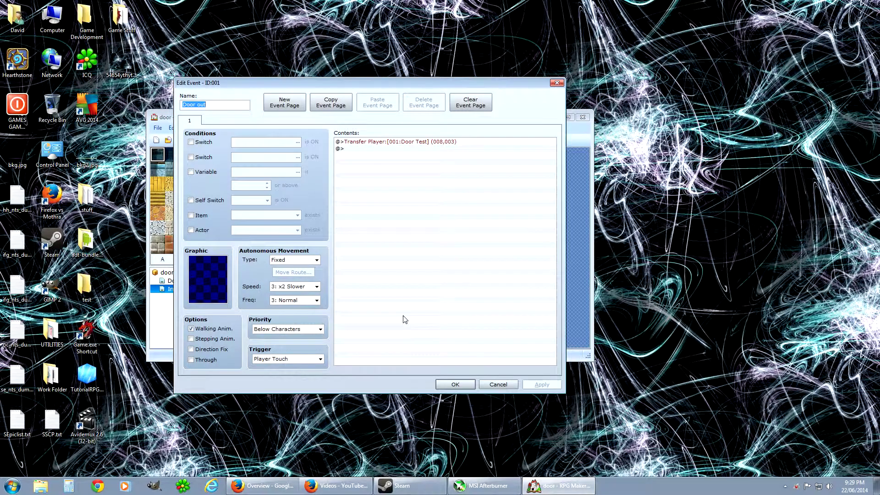
pyautogui.doubleClick(378, 148)
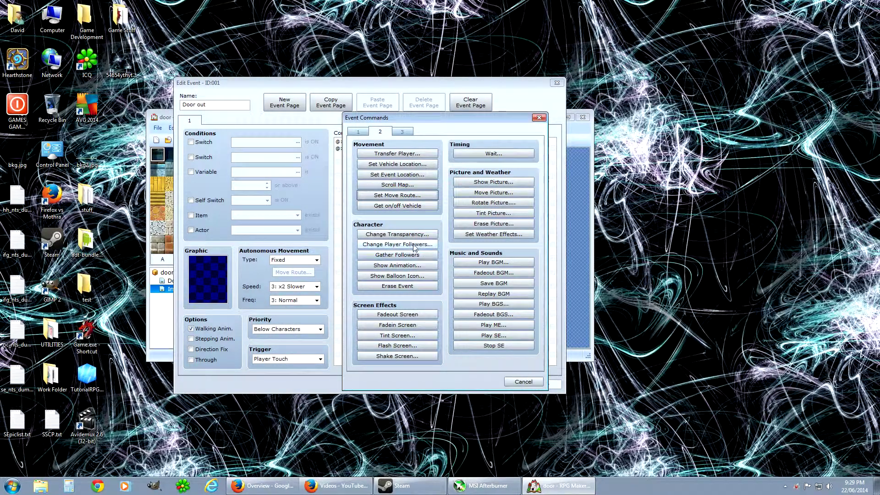
pyautogui.click(503, 337)
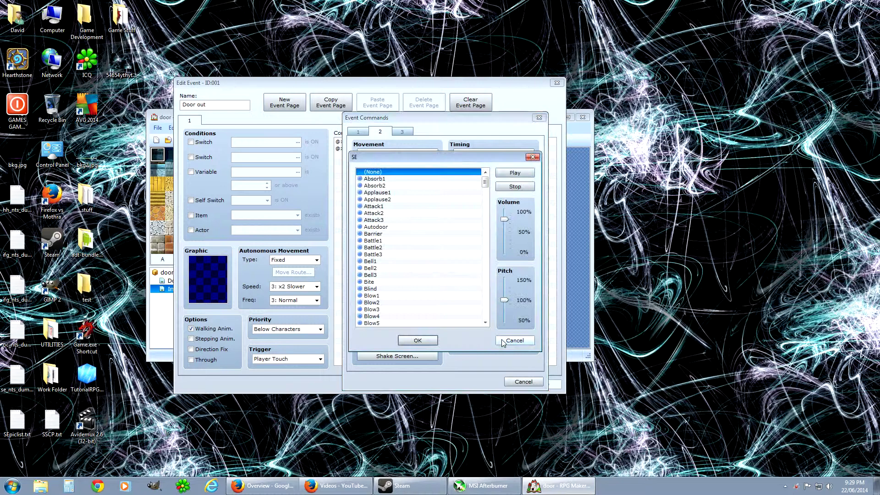
pyautogui.moveTo(485, 182); pyautogui.dragTo(486, 268)
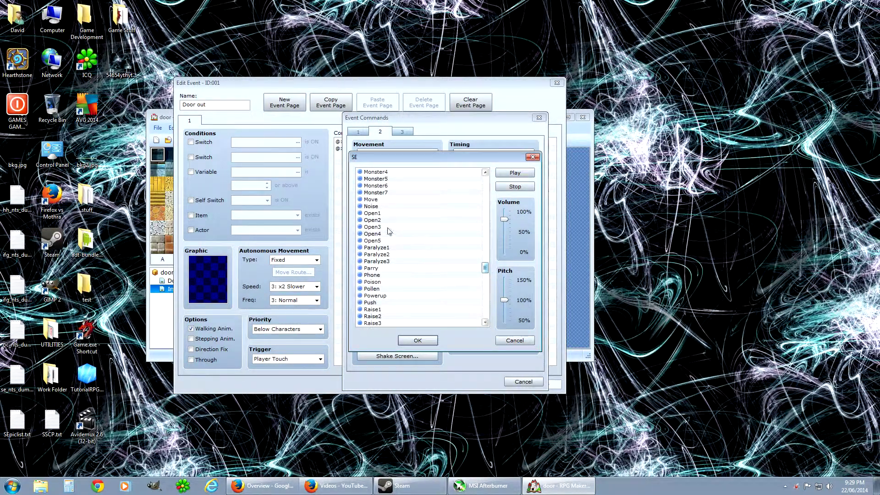
pyautogui.click(387, 214)
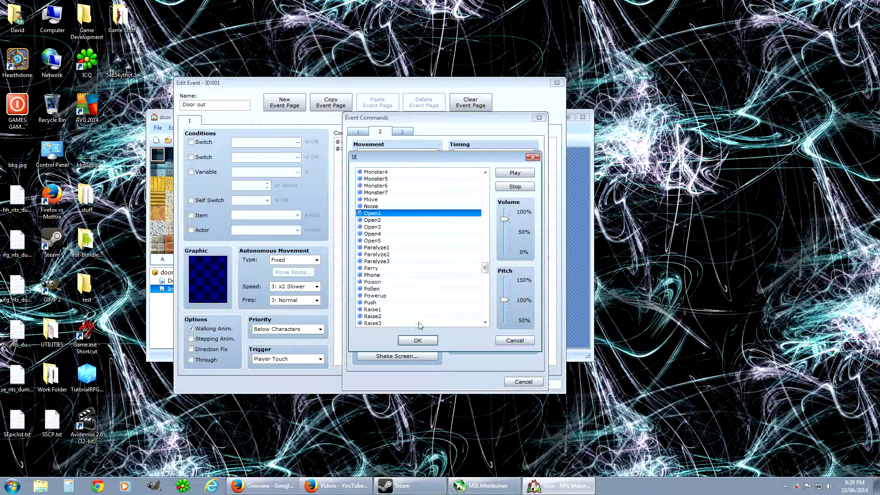
pyautogui.click(418, 341)
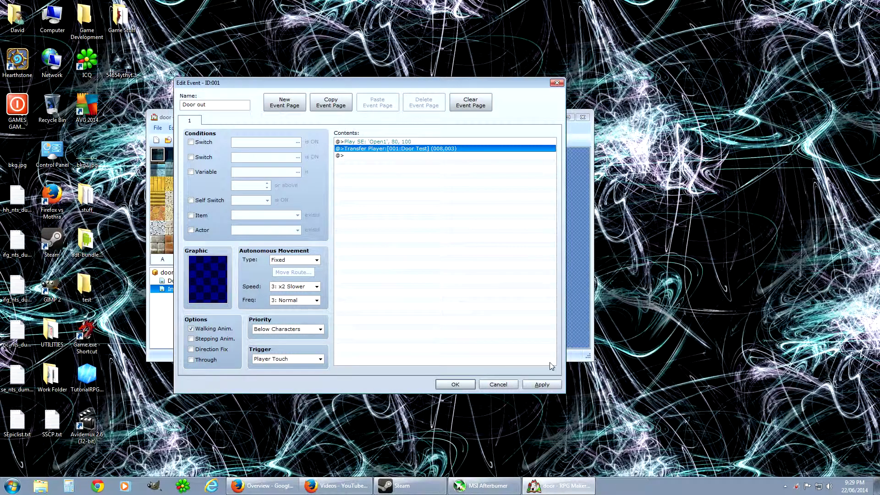
pyautogui.click(542, 385)
pyautogui.click(456, 386)
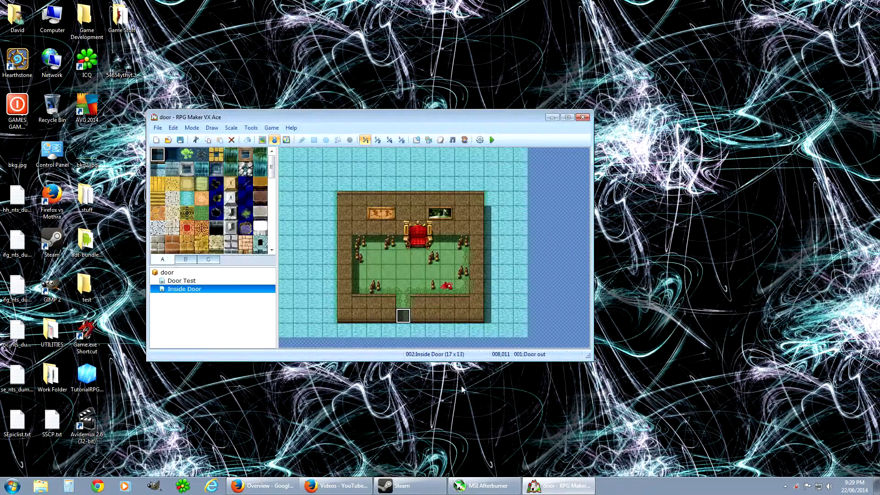
# Step: On Door Test, walk the player along the house and line up below the door
pyautogui.click(188, 281)
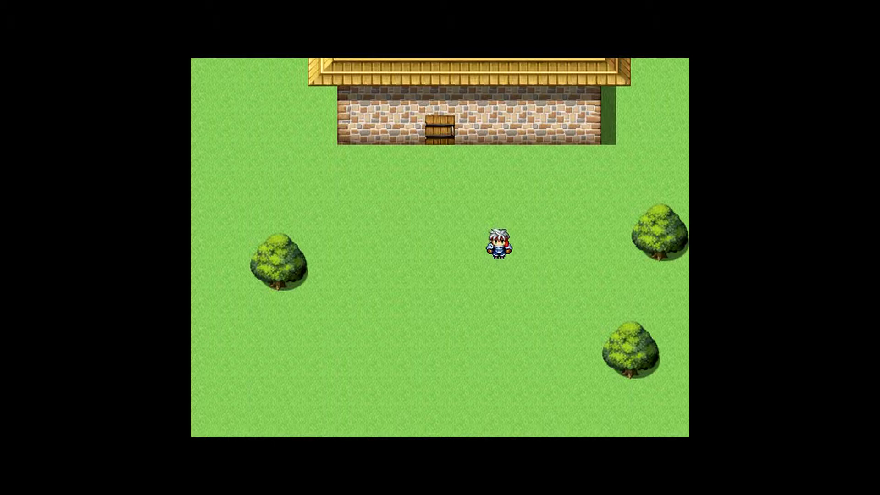
pyautogui.press('Left')
pyautogui.press('Left')
pyautogui.press('Left')
pyautogui.press('Up')
pyautogui.press('Up')
pyautogui.press('Up')
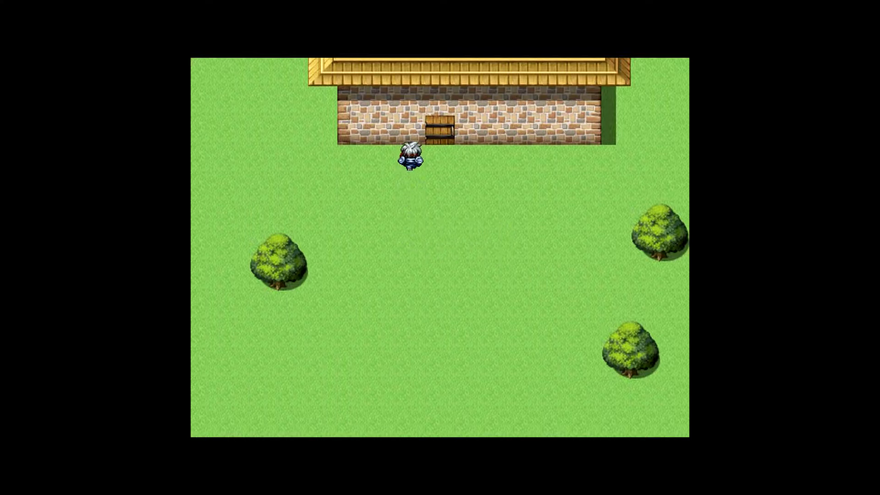
pyautogui.press('Right')
pyautogui.press('Right')
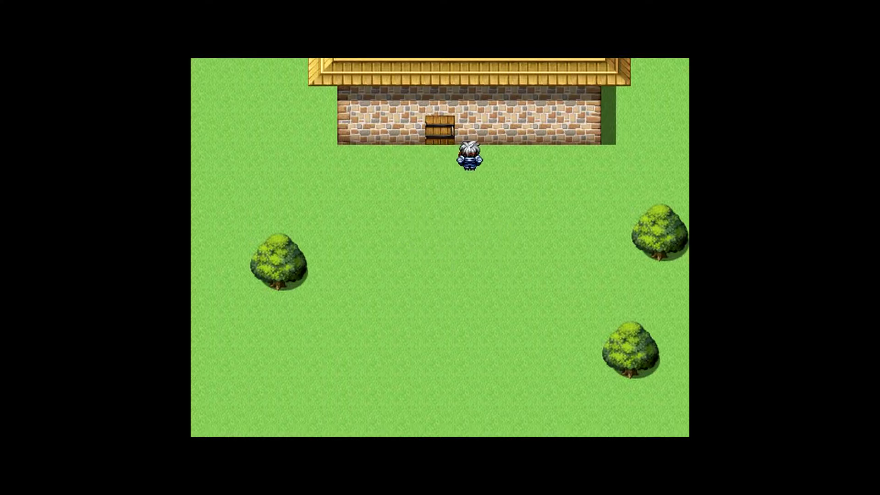
pyautogui.press('Left')
pyautogui.press('Left')
pyautogui.press('Right')
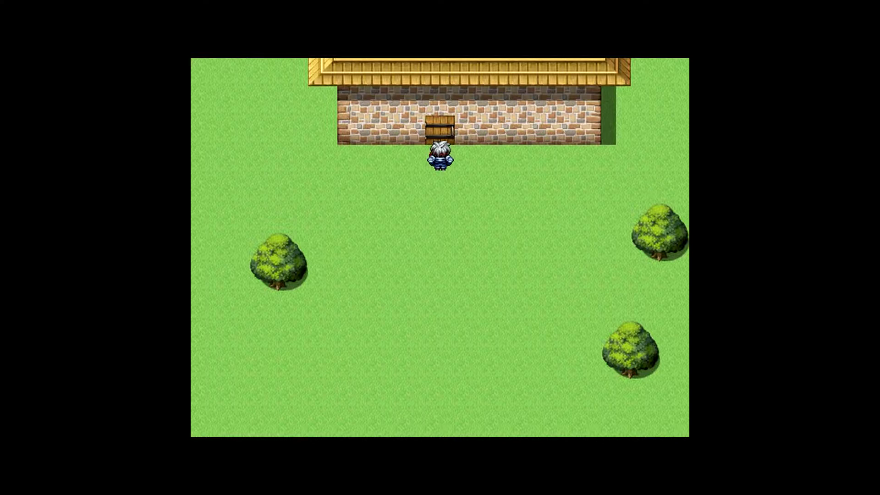
pyautogui.press('Right')
pyautogui.press('Left')
# Step: Open the door, enter the throne room, and walk back out through the exit
pyautogui.press('Up')
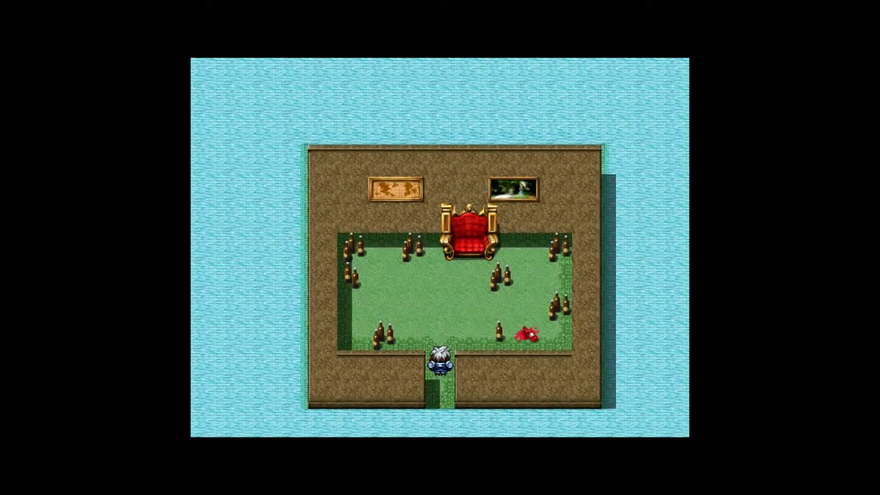
pyautogui.press('Up')
pyautogui.press('Down')
pyautogui.press('Up')
pyautogui.press('Down')
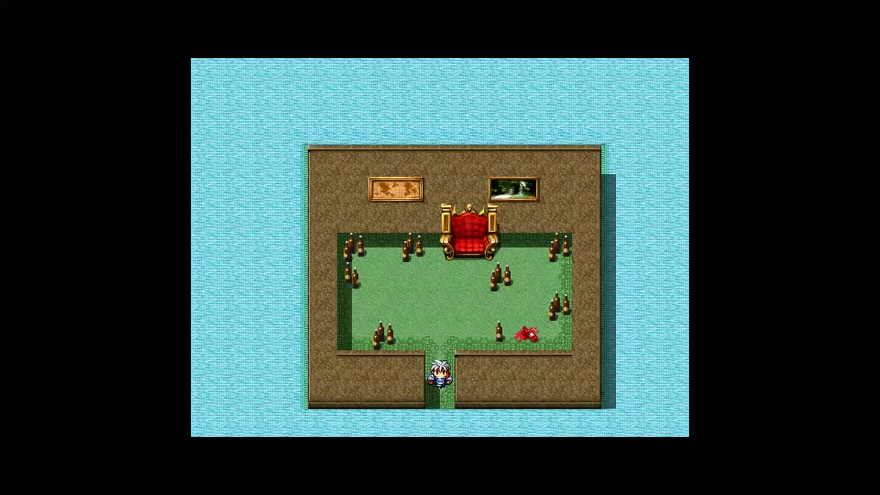
pyautogui.press('Down')
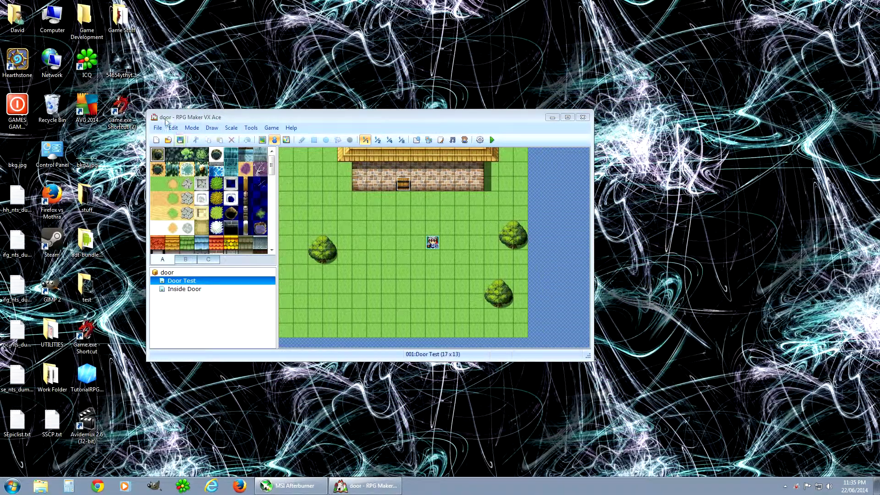
# Step: Check the start position and tiles around the door, then reopen the door event
pyautogui.click(434, 246)
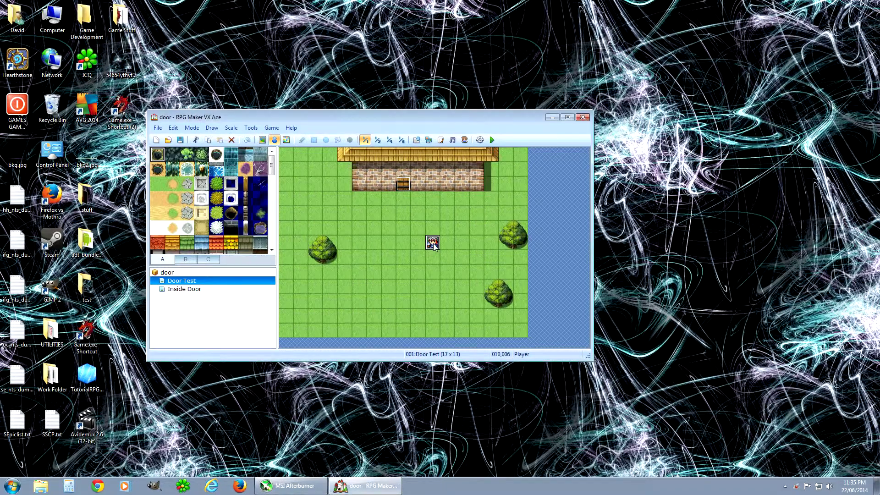
pyautogui.click(405, 189)
pyautogui.click(405, 202)
pyautogui.click(405, 188)
pyautogui.doubleClick(406, 187)
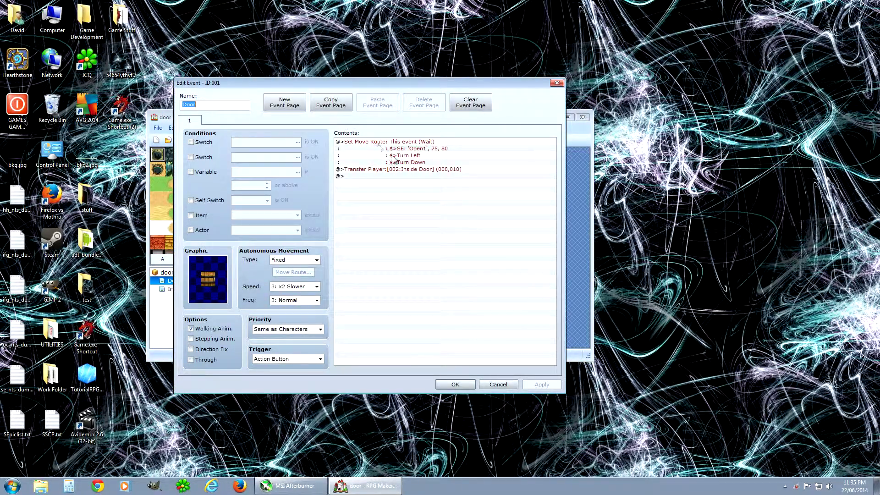
# Step: Browse the character sheets and choose !Door1 for the door event's graphic
pyautogui.doubleClick(213, 284)
pyautogui.click(247, 186)
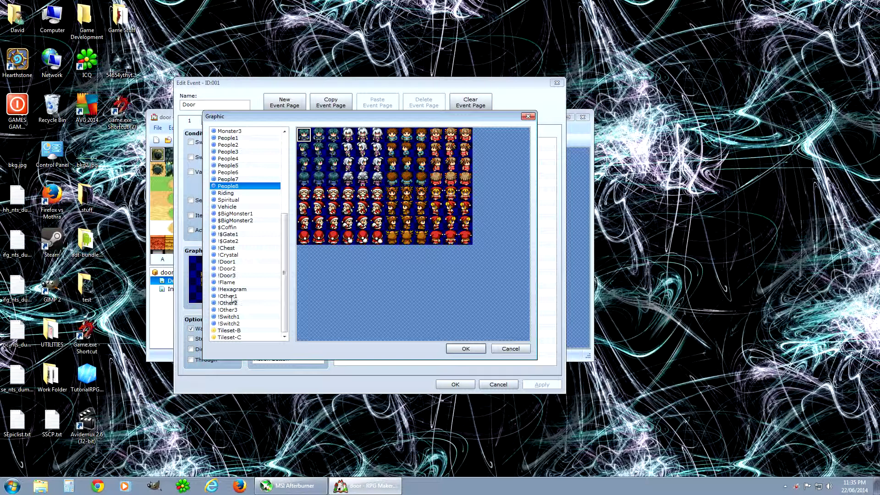
pyautogui.click(229, 263)
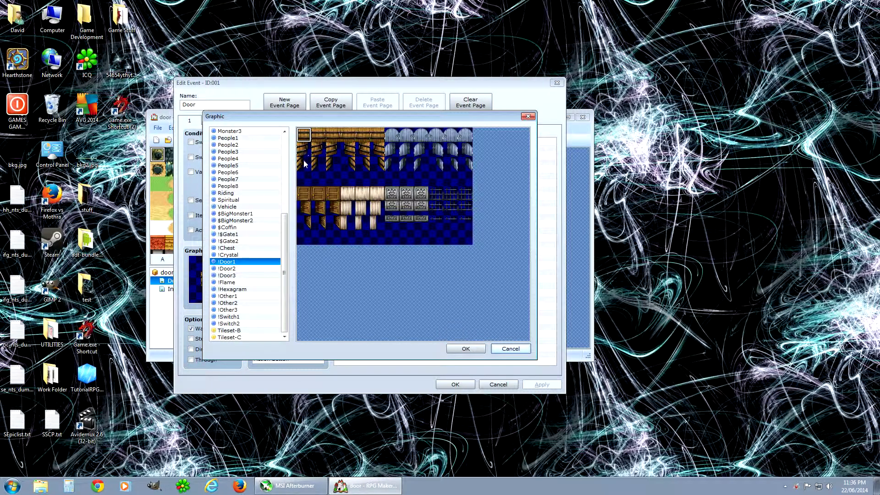
# Step: Keep the closed door graphic and replace the route's Turn Down with Turn Right
pyautogui.click(516, 350)
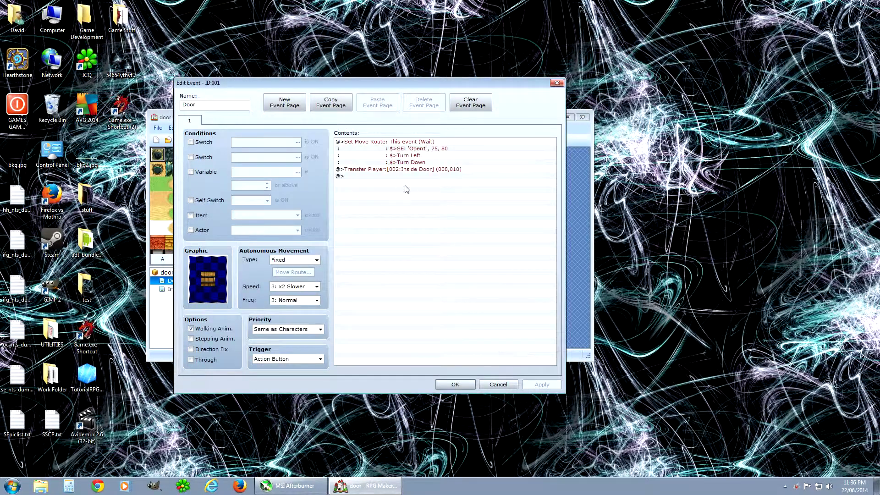
pyautogui.click(404, 155)
pyautogui.rightClick(400, 143)
pyautogui.click(418, 161)
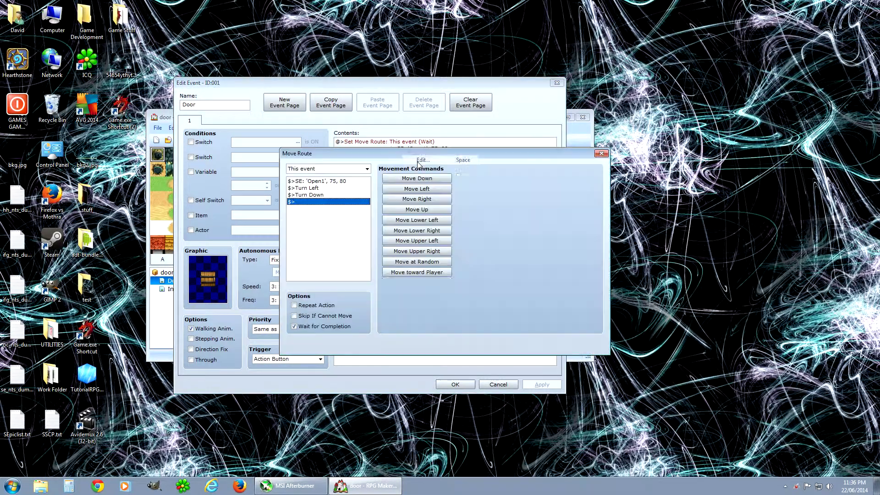
pyautogui.click(332, 195)
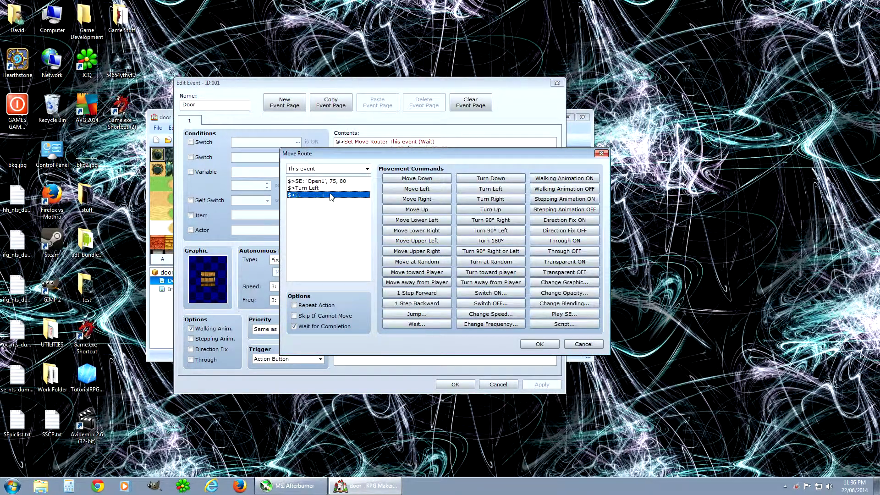
pyautogui.click(491, 199)
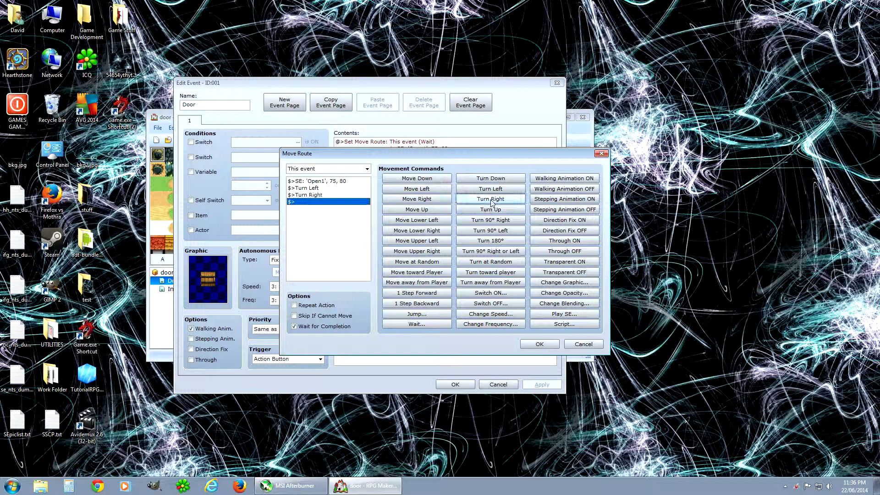
# Step: Confirm the Open1, turn-left, turn-right move route and save the Door event
pyautogui.click(544, 344)
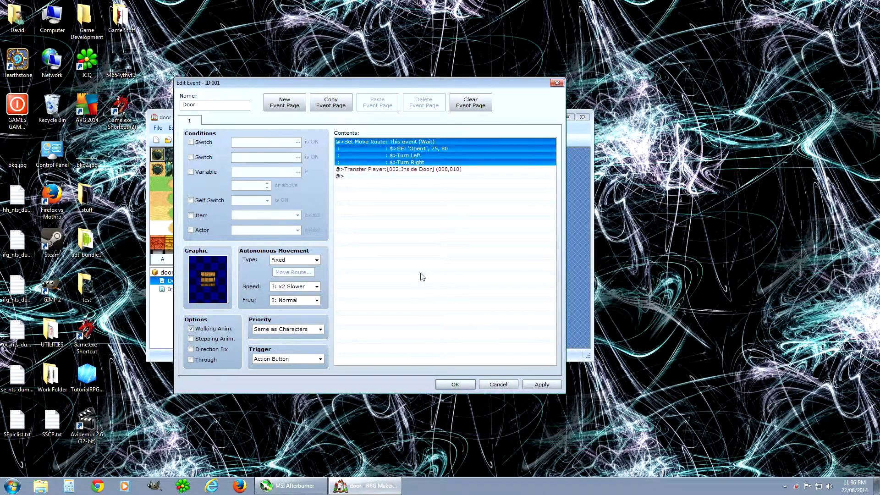
pyautogui.click(542, 385)
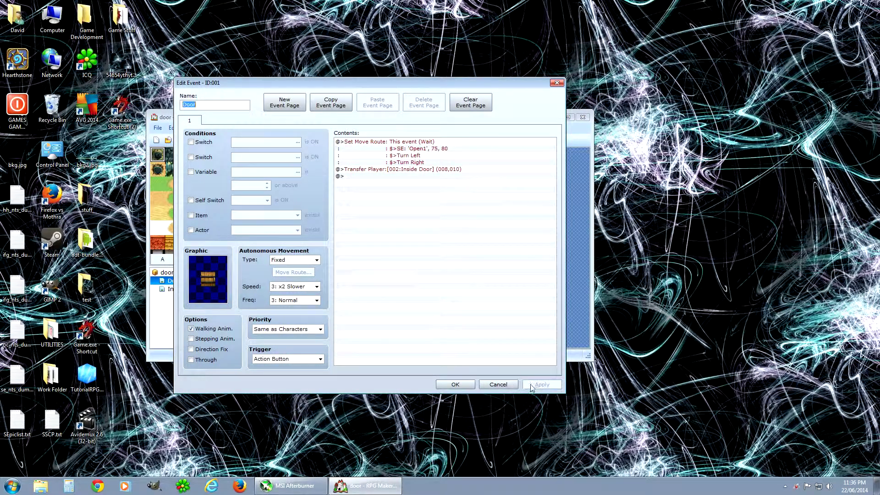
pyautogui.click(461, 385)
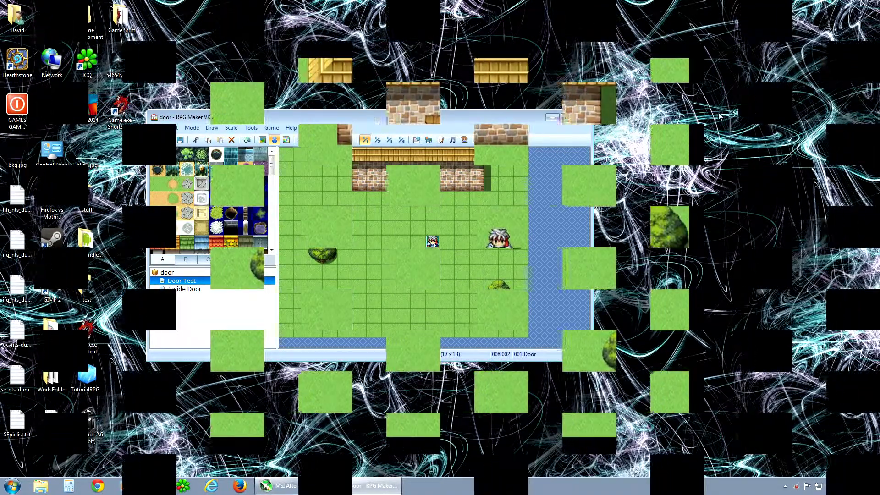
# Step: In the playtest, walk up to the house door and enter the throne room
pyautogui.press('Left')
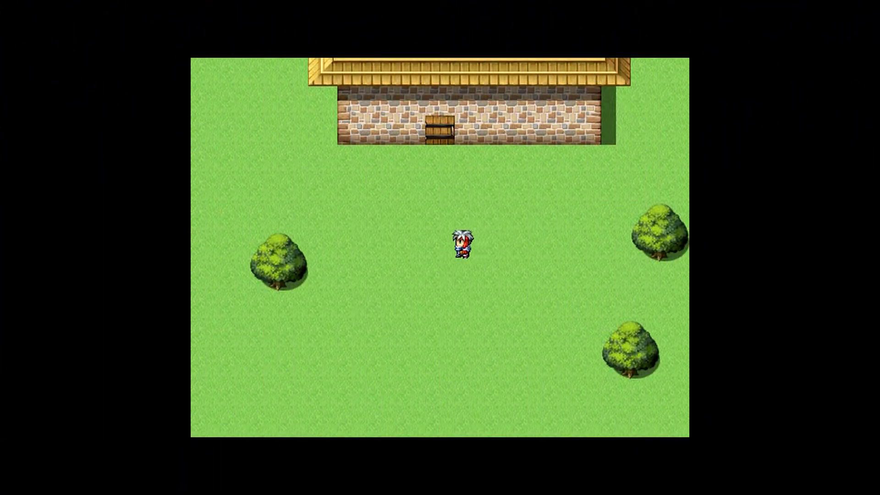
pyautogui.press('Up')
pyautogui.press('Up')
pyautogui.press('Right')
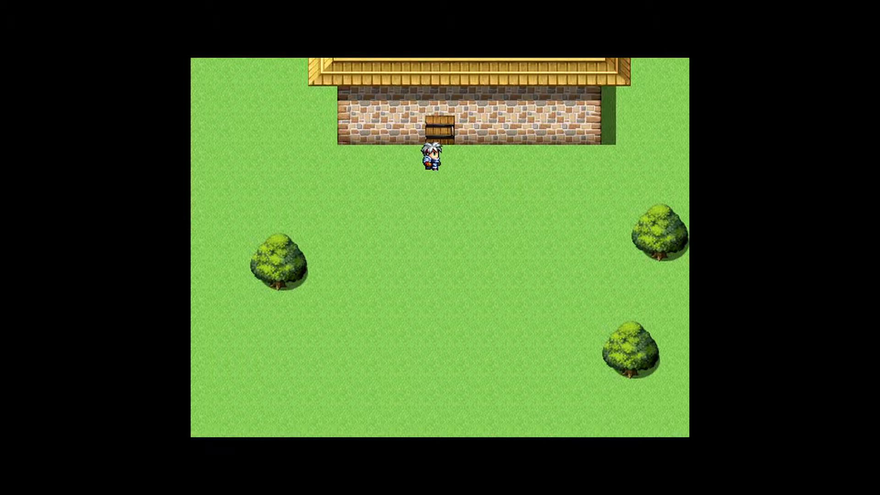
pyautogui.press('Left')
pyautogui.press('Up')
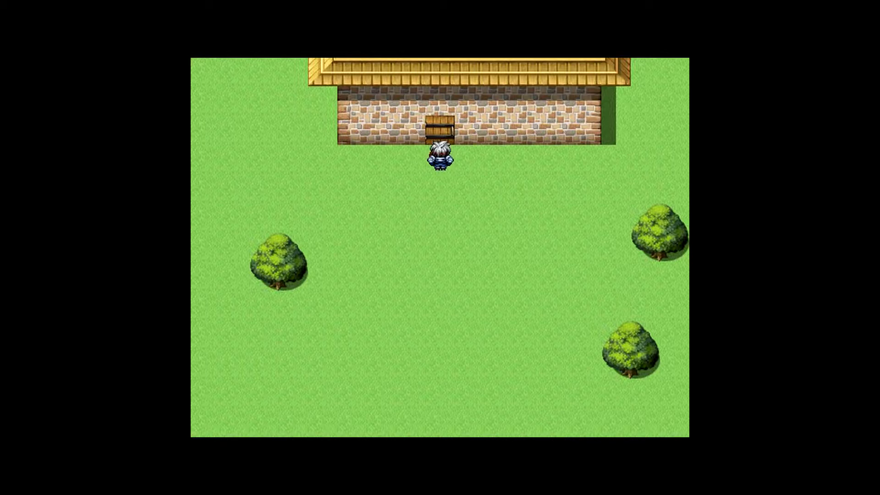
pyautogui.press('Up')
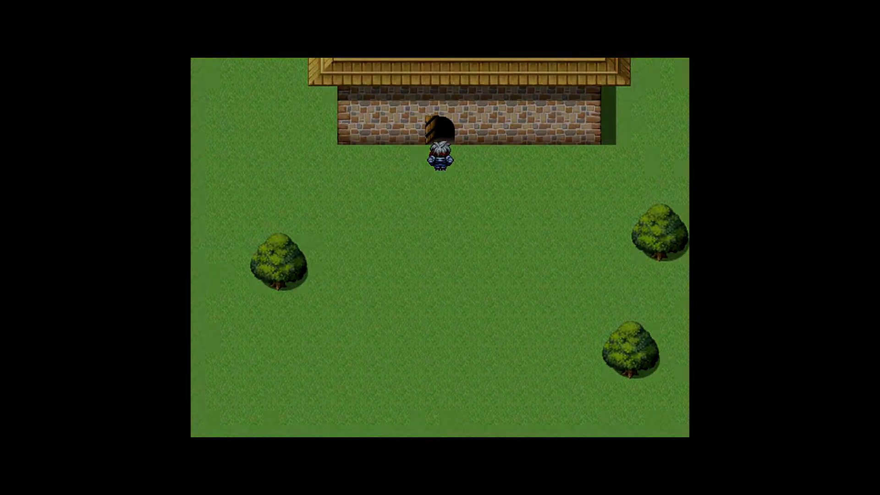
# Step: Walk out of the throne room, re-enter through the door, then leave again
pyautogui.press('Down')
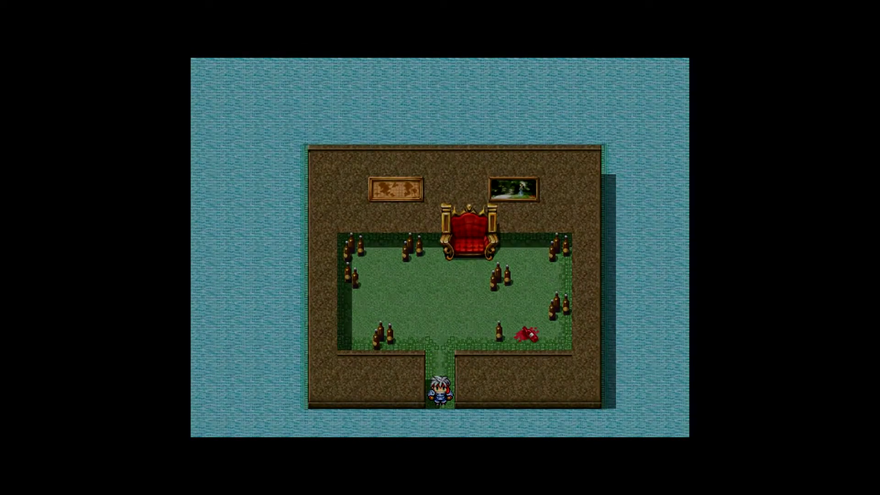
pyautogui.press('Down')
pyautogui.press('Up')
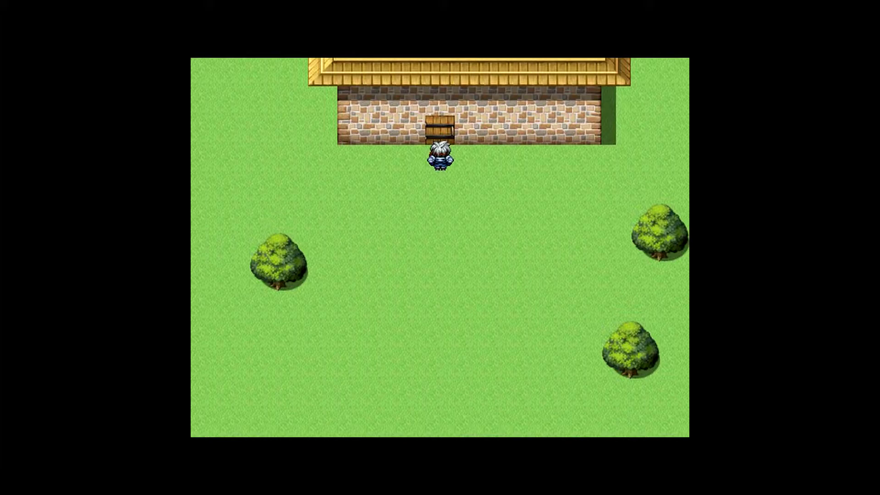
pyautogui.press('Up')
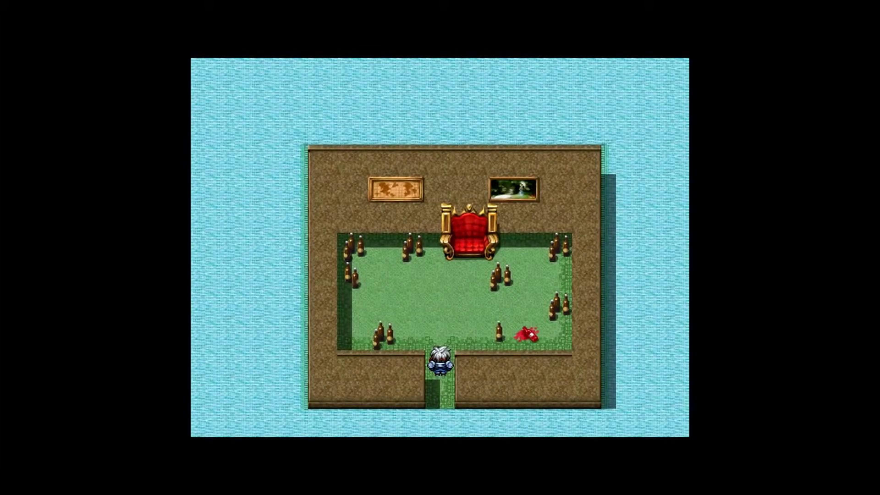
pyautogui.press('Down')
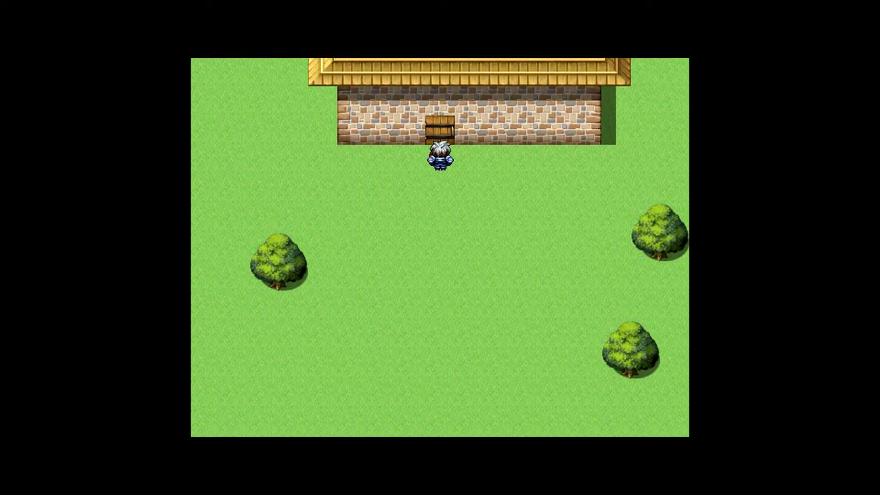
# Step: Walk around below the house and along its wall to the spot below the door
pyautogui.press('Down')
pyautogui.press('Right')
pyautogui.press('Left')
pyautogui.press('Up')
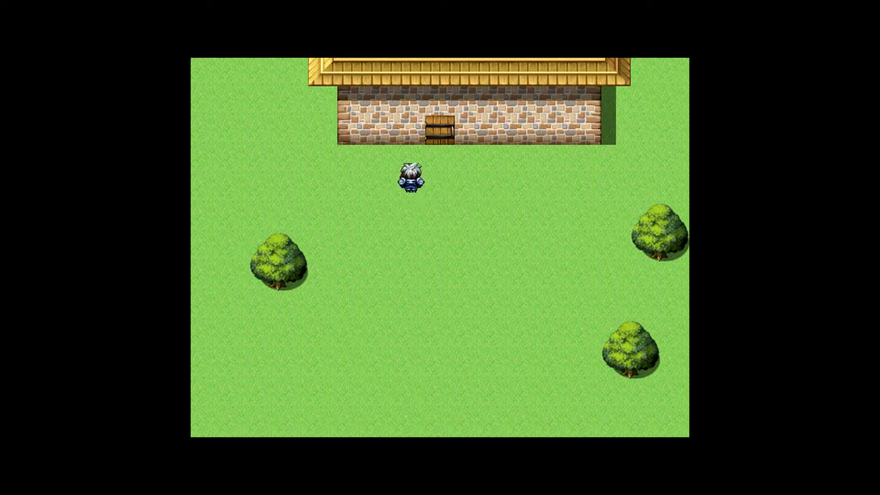
pyautogui.press('Up')
pyautogui.press('Right')
pyautogui.press('Right')
pyautogui.press('Left')
pyautogui.press('Left')
pyautogui.press('Right')
pyautogui.press('Right')
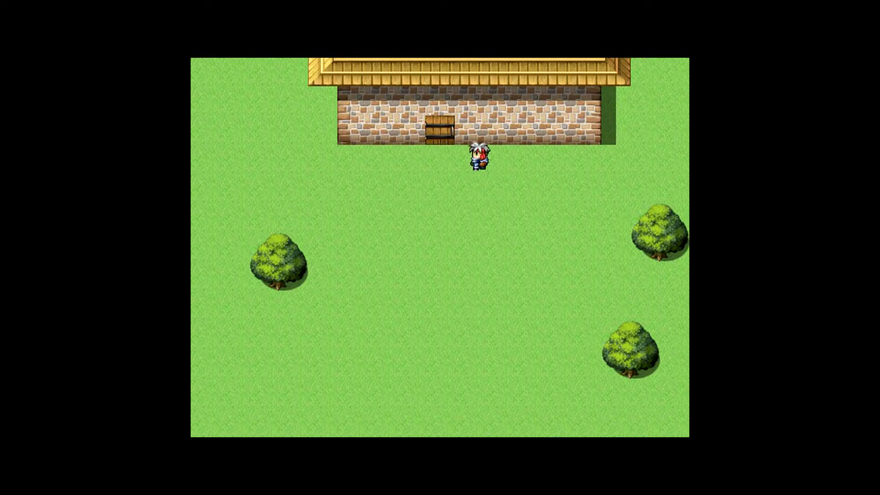
pyautogui.press('Left')
pyautogui.press('Up')
# Step: Roam the character around the open field
pyautogui.press('Down')
pyautogui.press('Right')
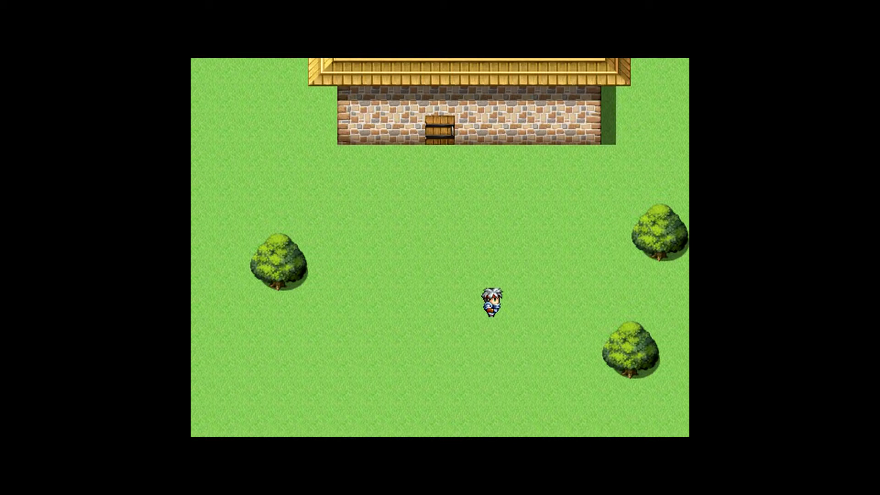
pyautogui.press('Left')
pyautogui.press('Left')
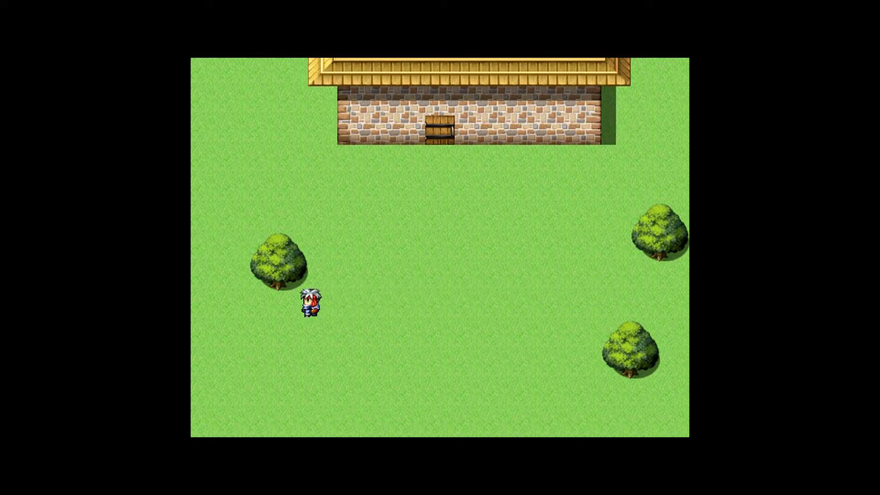
pyautogui.press('Up')
pyautogui.press('Right')
pyautogui.press('Right')
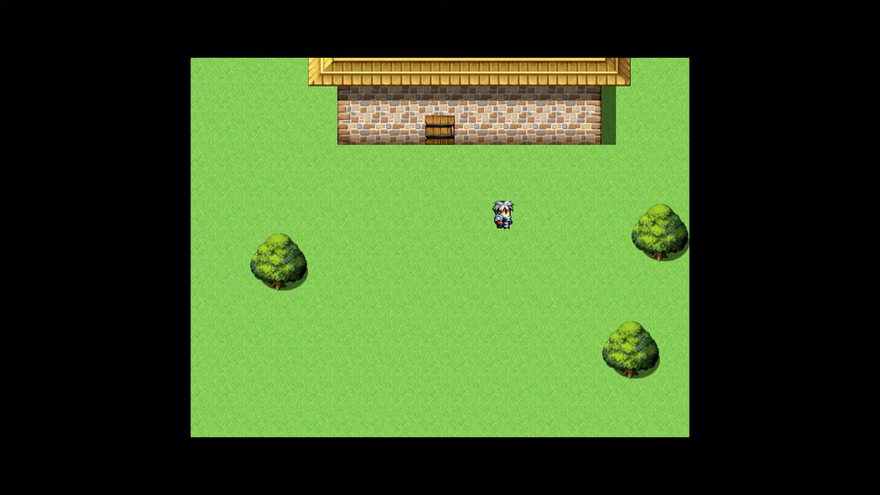
pyautogui.press('Down')
pyautogui.press('Left')
pyautogui.press('Left')
pyautogui.press('Right')
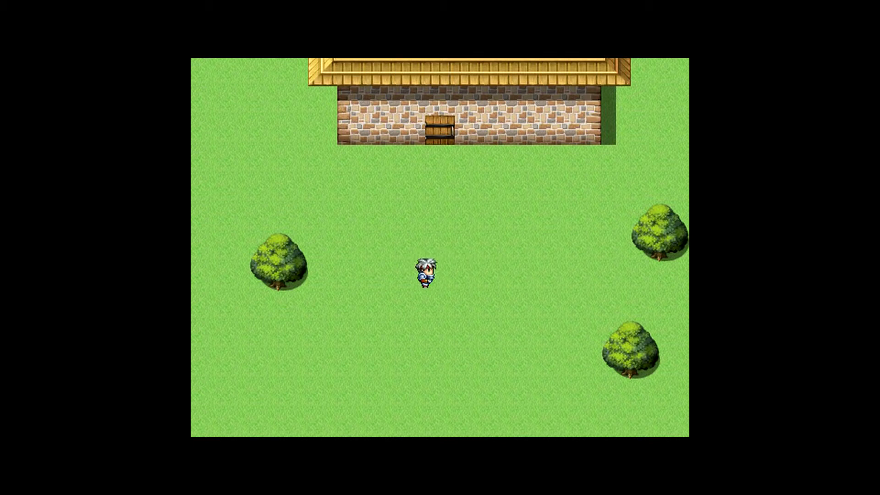
pyautogui.press('Left')
pyautogui.press('Left')
pyautogui.press('Up')
pyautogui.press('Right')
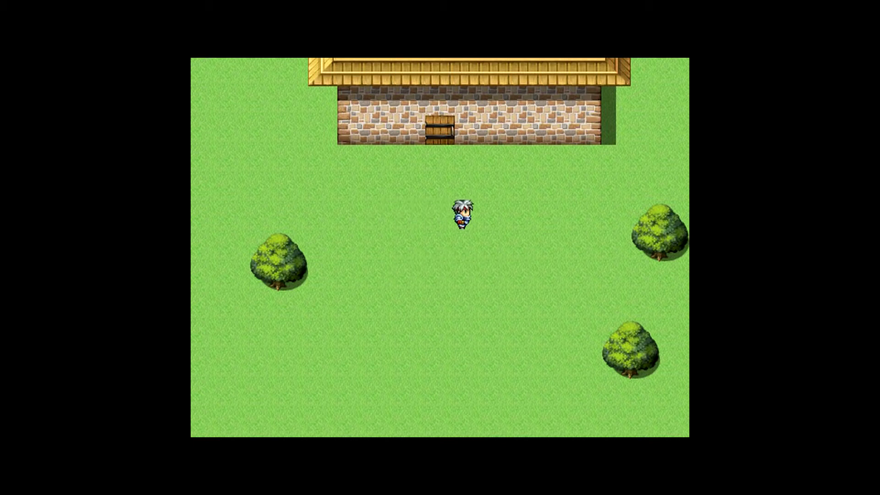
pyautogui.press('Down')
pyautogui.press('Left')
pyautogui.press('Left')
pyautogui.press('Right')
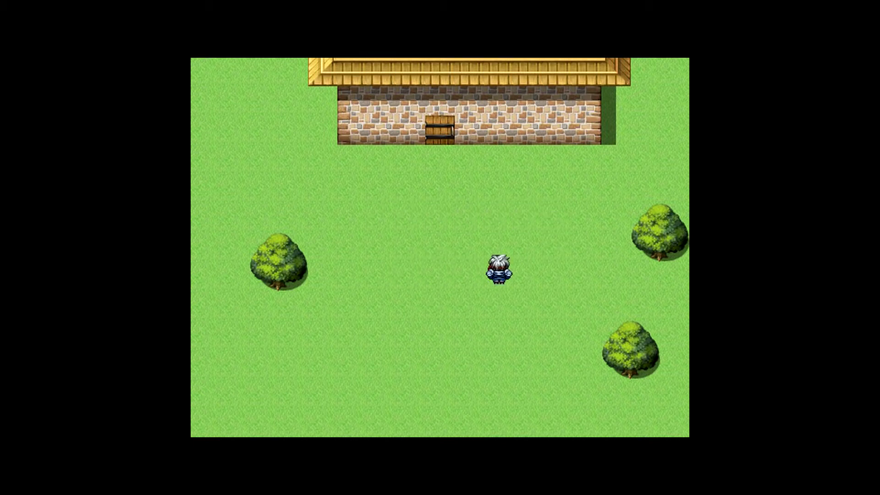
pyautogui.press('Up')
pyautogui.press('Right')
pyautogui.press('Left')
# Step: Return below the door, enter the house, and walk toward the throne
pyautogui.press('Up')
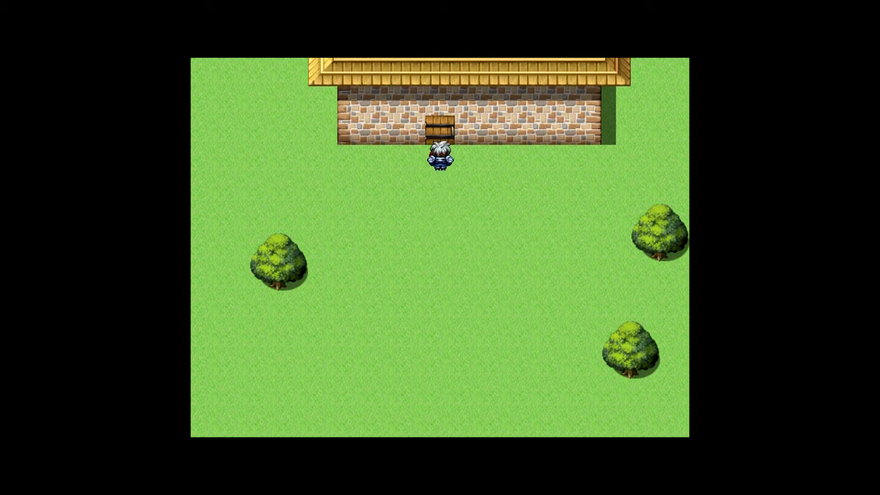
pyautogui.press('Up')
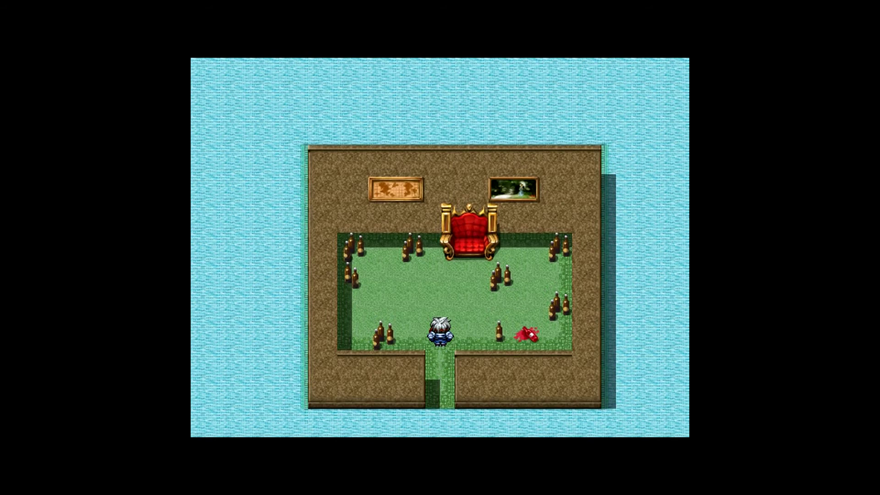
pyautogui.press('Up')
pyautogui.press('Right')
pyautogui.press('Up')
pyautogui.press('Down')
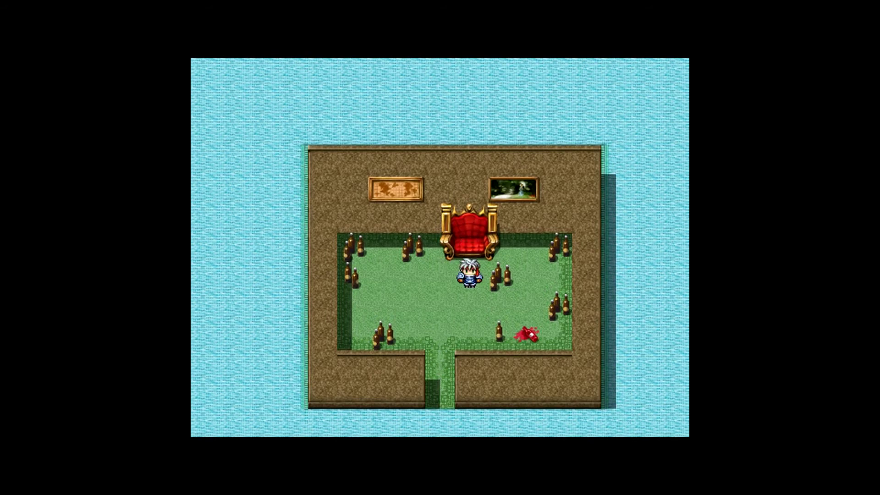